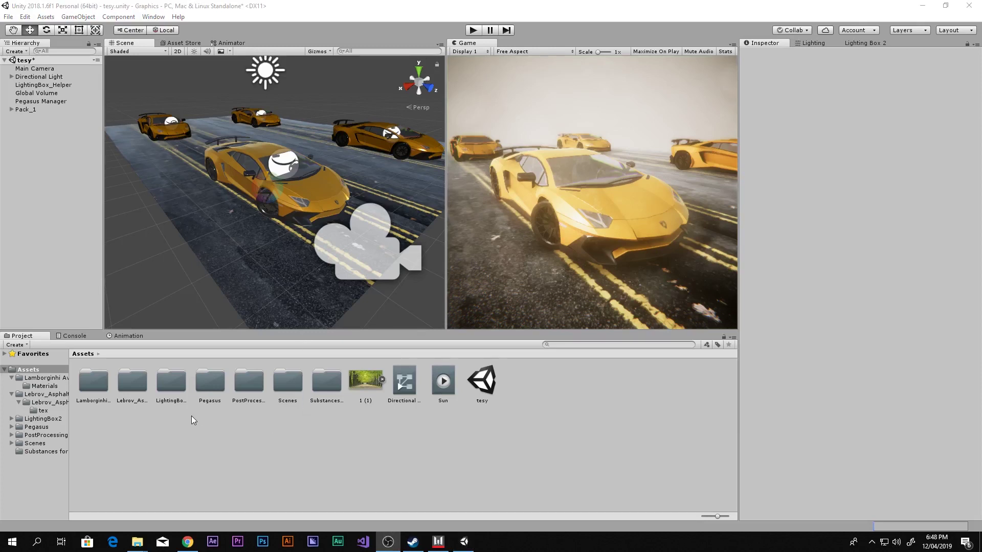
left_click(208, 391)
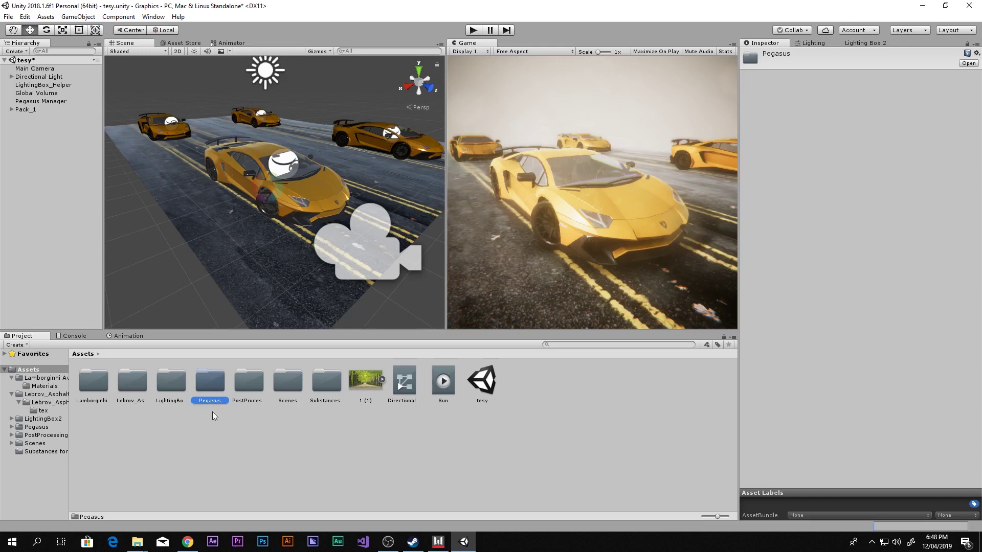
left_click(219, 435)
left_click(213, 385)
left_click(244, 447)
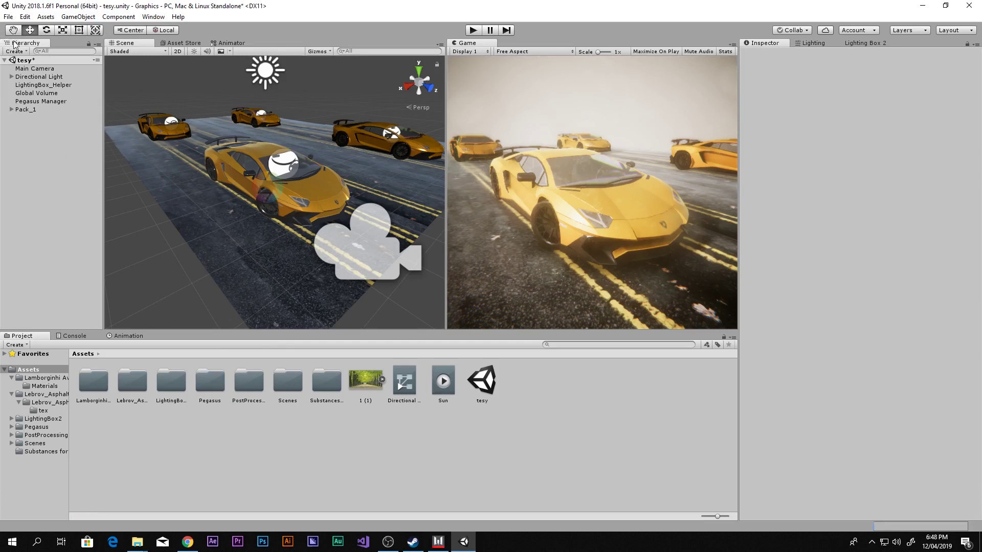
Add a new Pegasus Manager to the scene and assign the Main Camera as its target object.
right_click(42, 175)
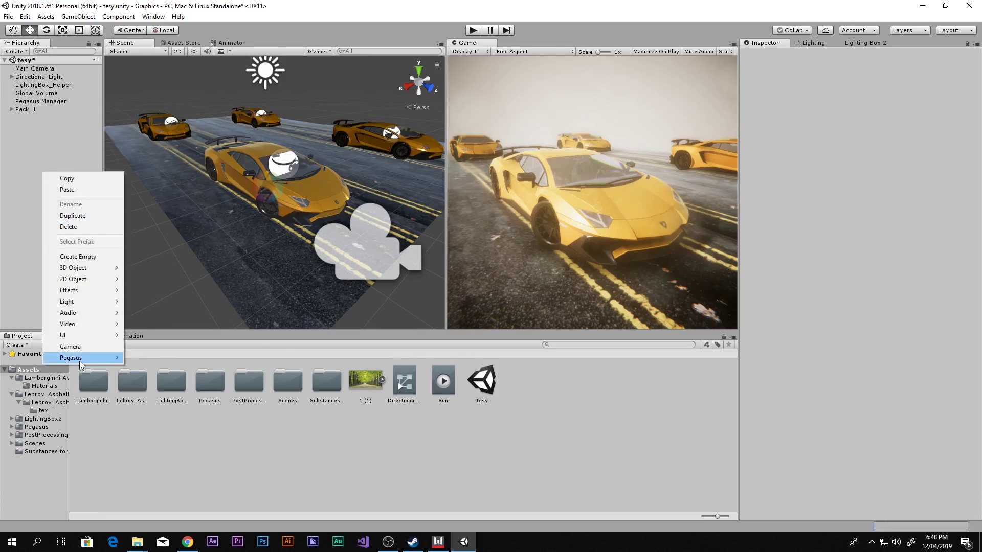
mouse_move(105, 358)
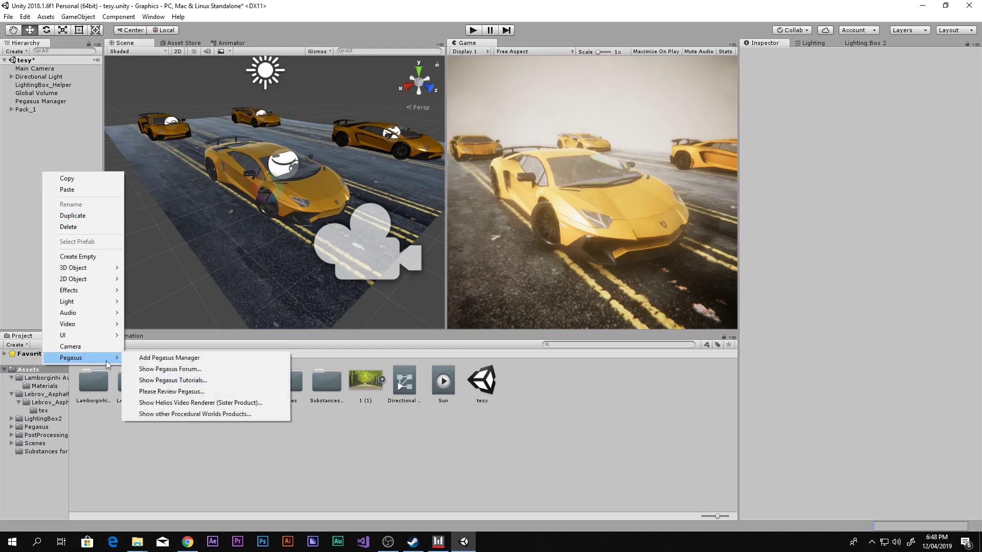
left_click(152, 360)
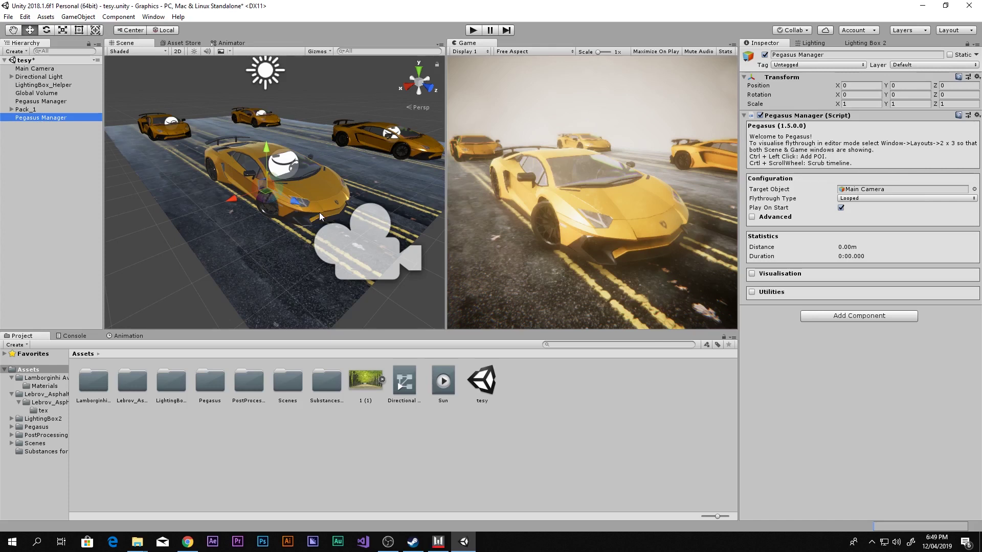
scroll(278, 209, "down", 5)
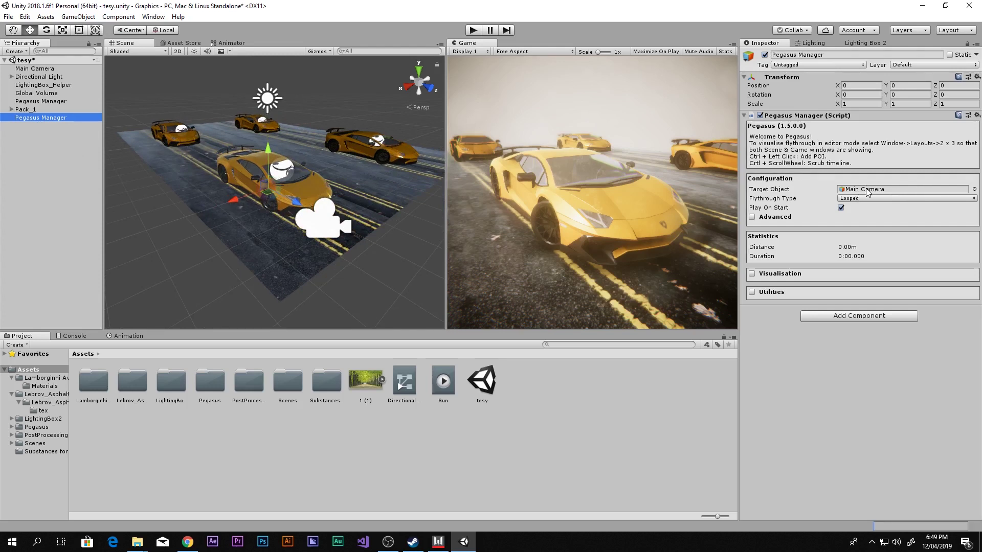
left_click_drag(32, 72, 872, 189)
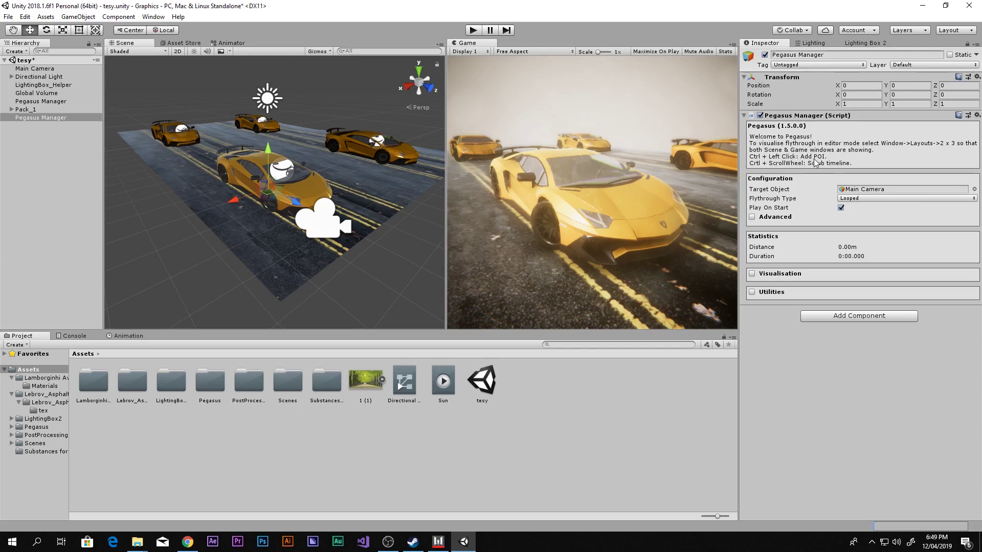
Place the first flythrough point on the ground beside the front car and select it under the new Pegasus Manager.
key("s")
right_click_drag(379, 166, 333, 200)
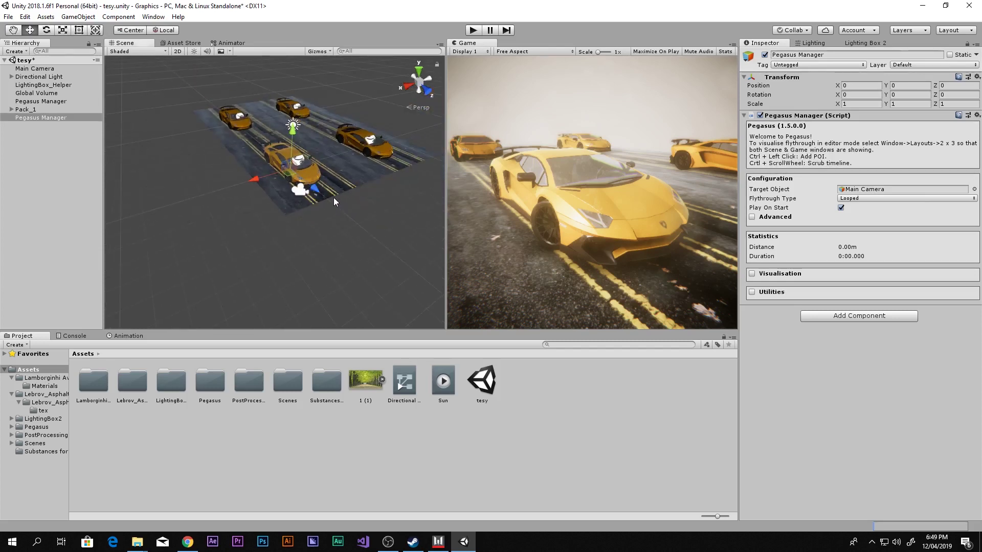
left_click(234, 206, "ctrl")
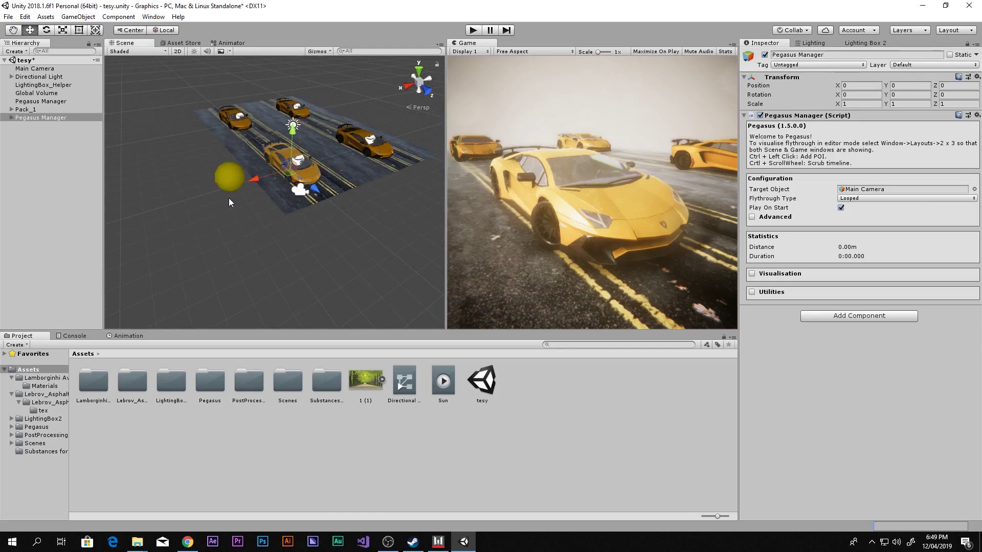
scroll(240, 195, "up", 3)
left_click_drag(252, 192, 347, 88, "alt")
left_click(10, 118)
left_click(25, 126)
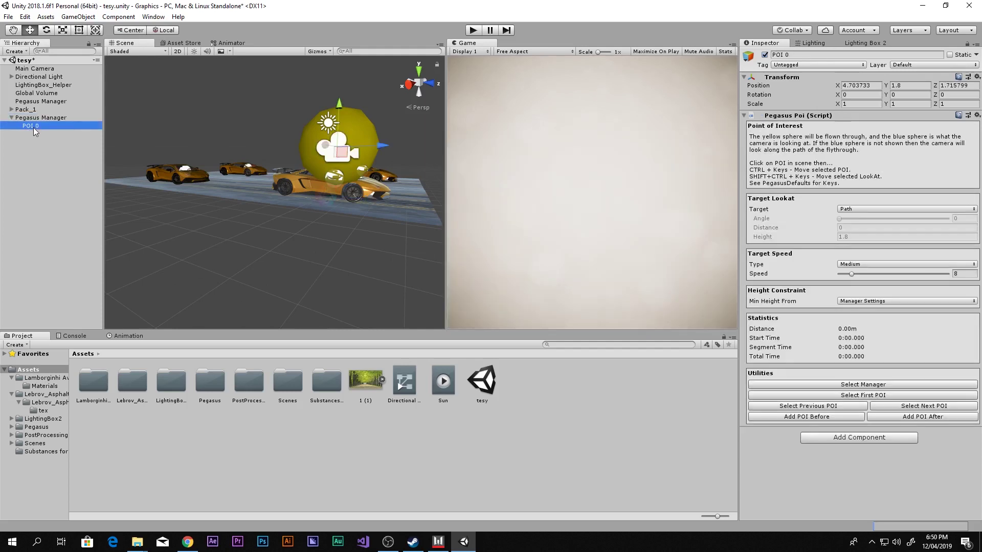
Try to move the first flythrough point along its Z axis, and undo the move.
scroll(273, 163, "down", 3)
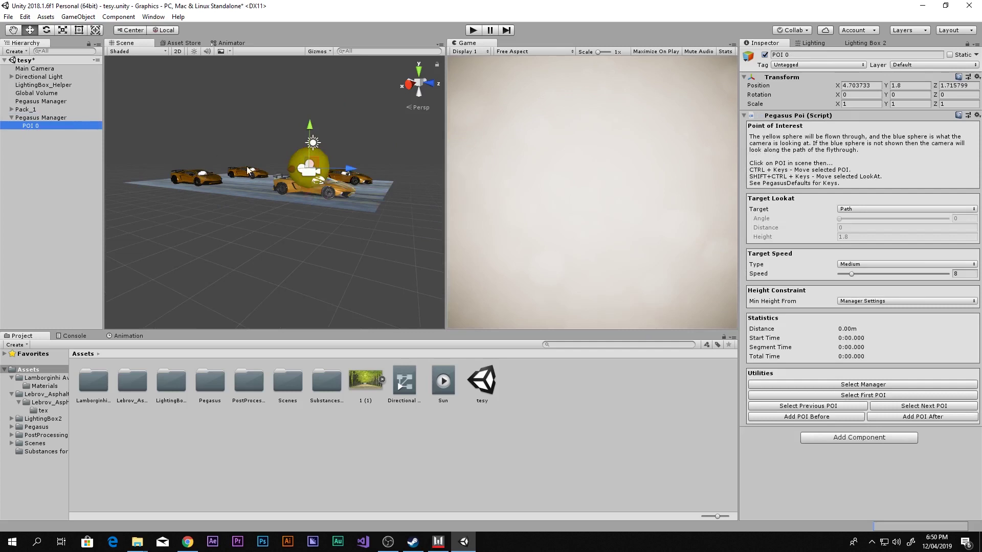
left_click_drag(345, 168, 265, 166)
key("ctrl+z")
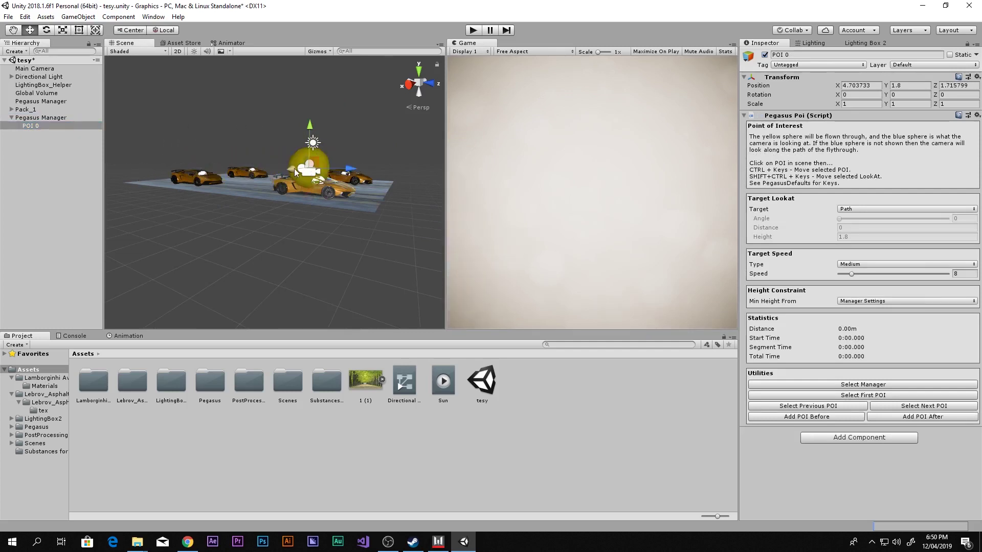
Compare the position of the Main Camera with that of the first flythrough point in the scene.
scroll(293, 168, "up", 2)
left_click(28, 70)
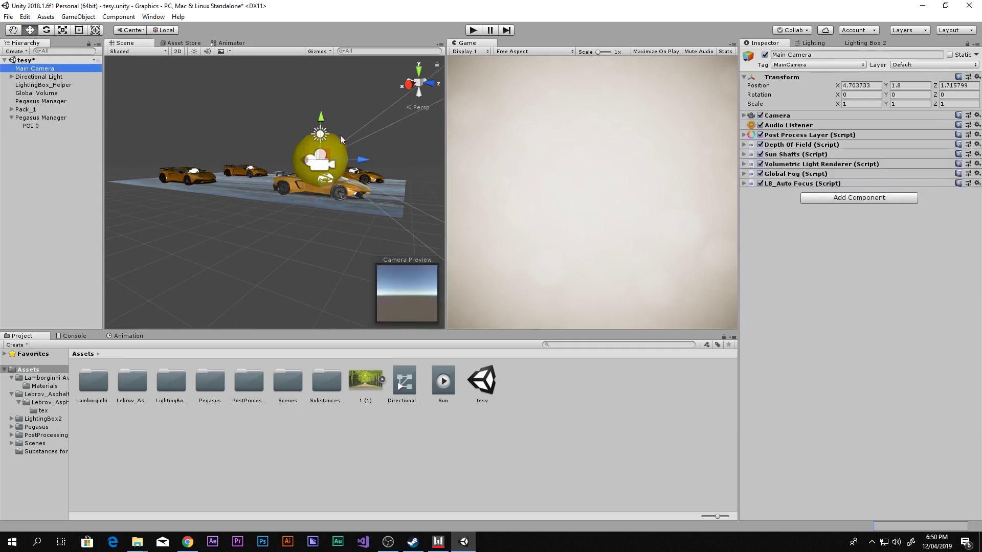
left_click(40, 125)
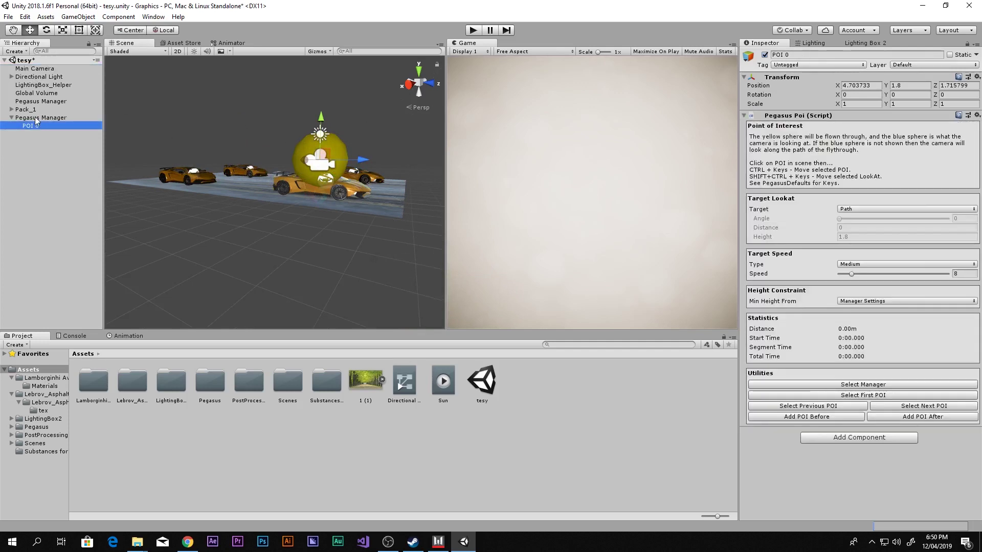
key("w")
right_click_drag(345, 150, 419, 138)
left_click_drag(418, 138, 300, 242, "alt")
right_click_drag(300, 241, 327, 193)
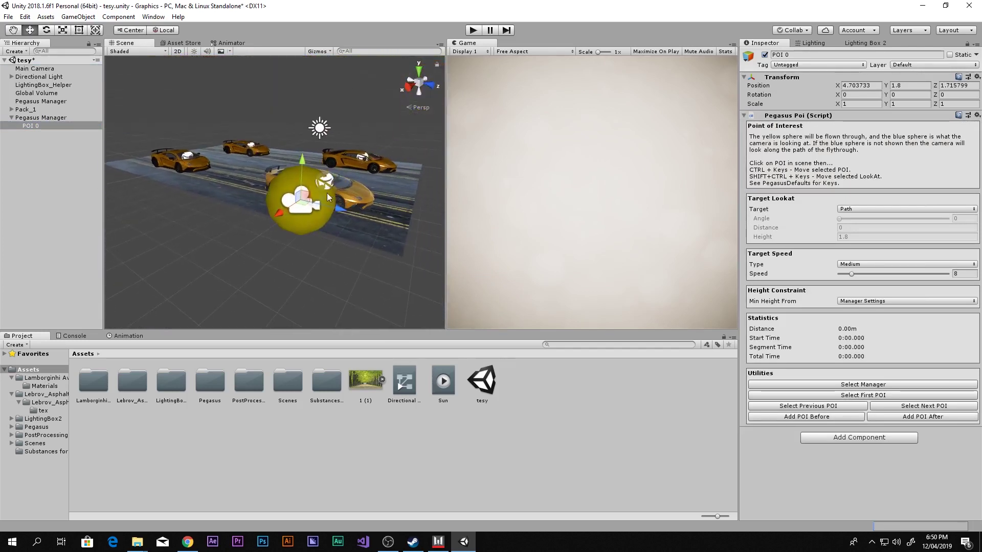
scroll(401, 151, "down", 3)
left_click_drag(400, 151, 364, 204, "alt")
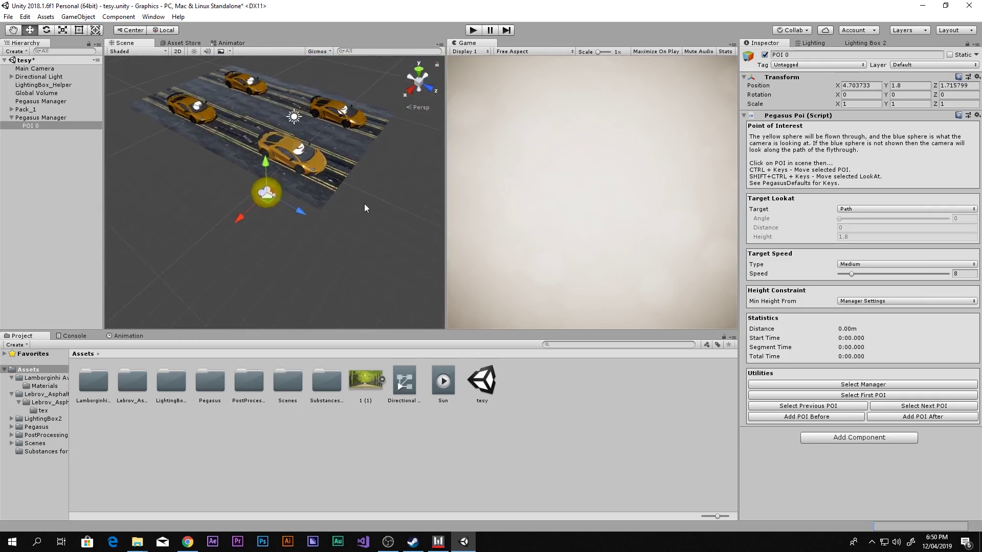
Add four more flythrough points around the parked cars to form a looped camera path with the new Pegasus Manager.
left_click(48, 118)
left_click_drag(314, 169, 335, 175, "alt")
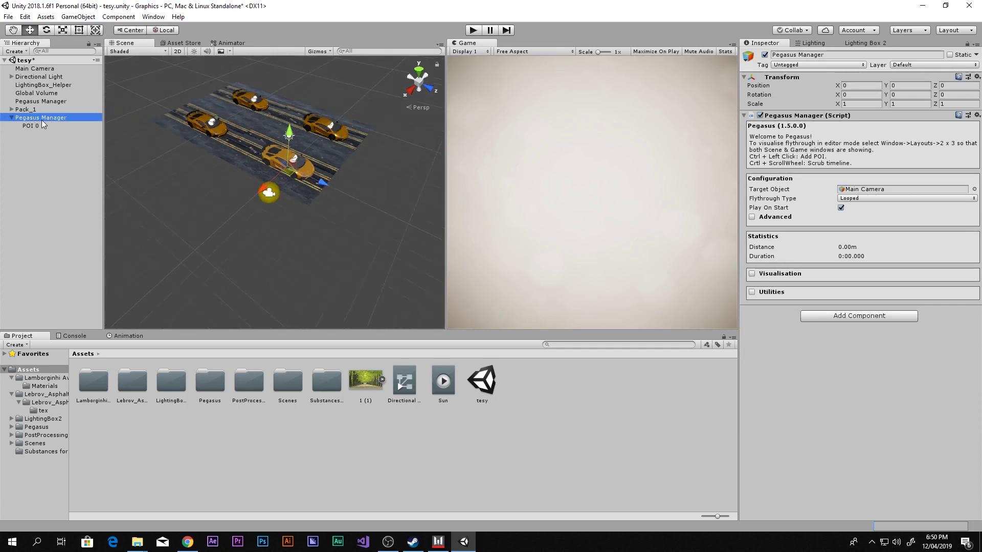
left_click(364, 170, "ctrl")
left_click(335, 97, "ctrl")
left_click(174, 83, "ctrl")
left_click(203, 180, "ctrl")
right_click_drag(211, 179, 220, 167)
left_click_drag(220, 168, 371, 123, "alt")
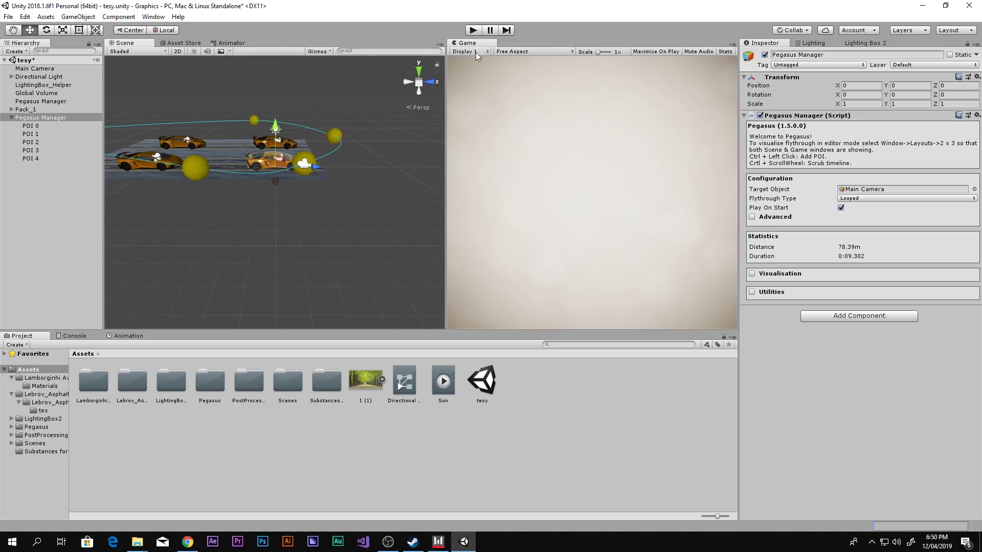
Play the scene to preview the camera flythrough, check the Main Camera while paused, and stop playback.
left_click(474, 30)
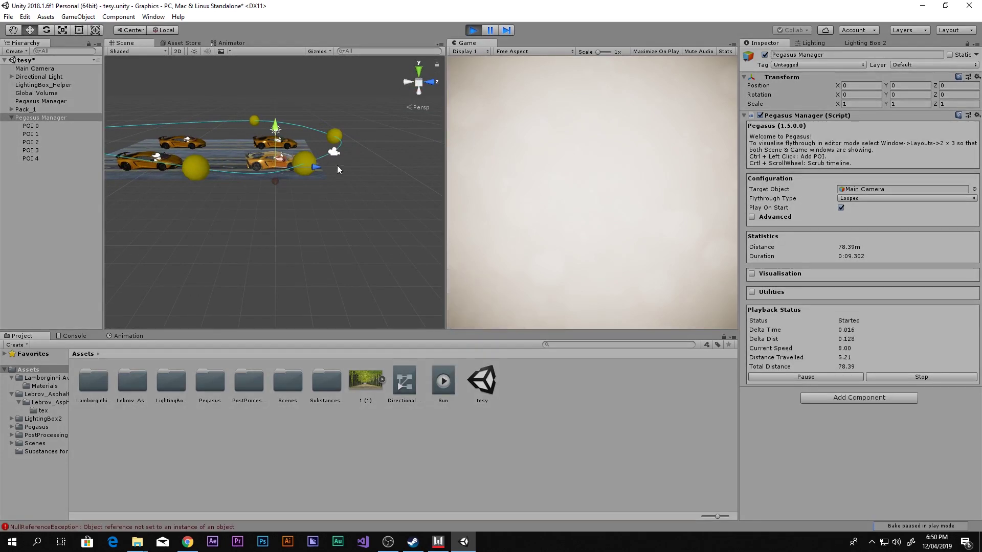
left_click_drag(328, 139, 253, 161, "alt")
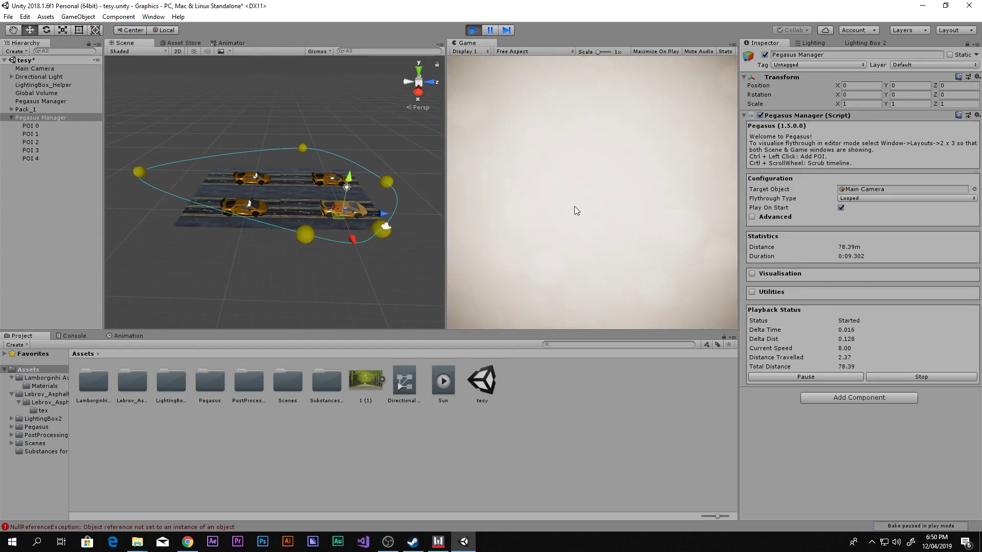
left_click(489, 31)
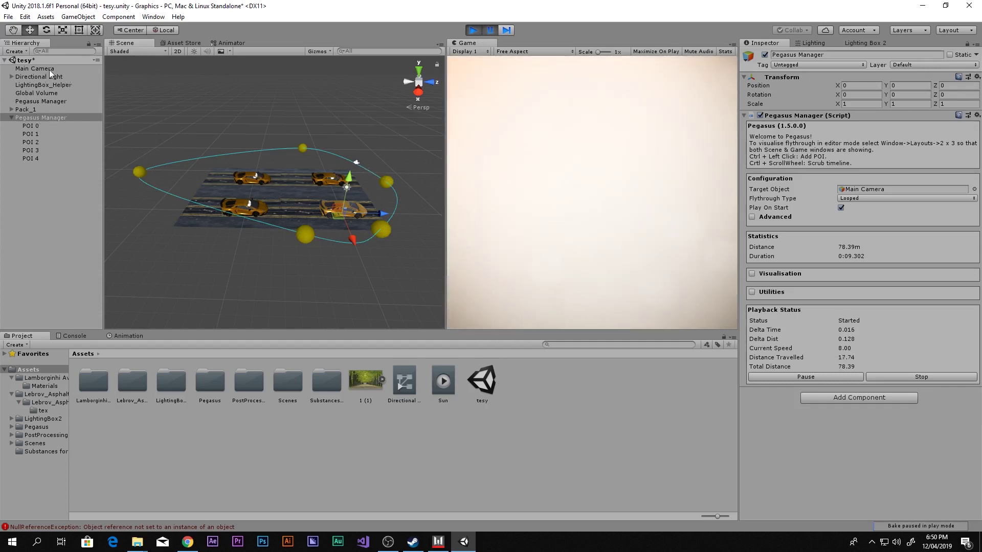
left_click(49, 69)
left_click(490, 31)
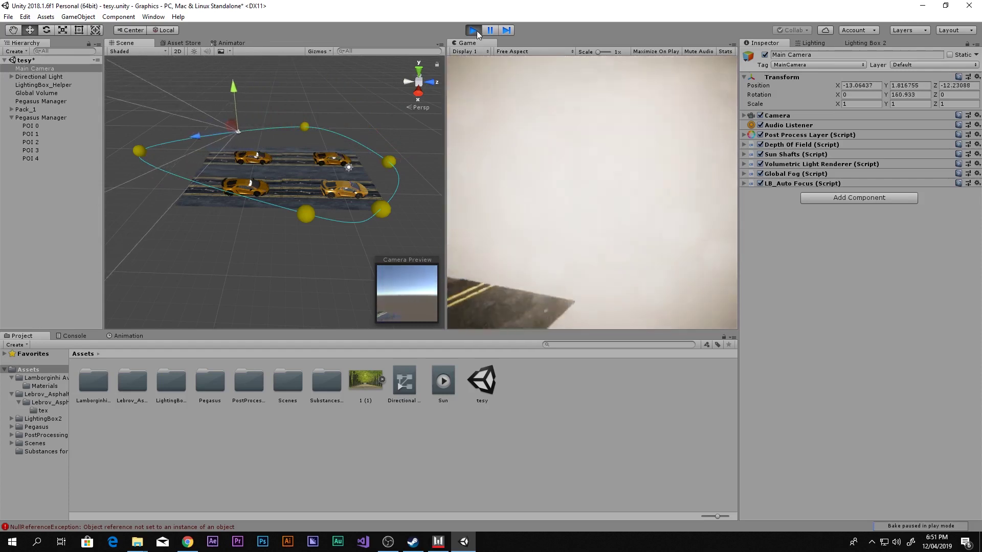
left_click(476, 31)
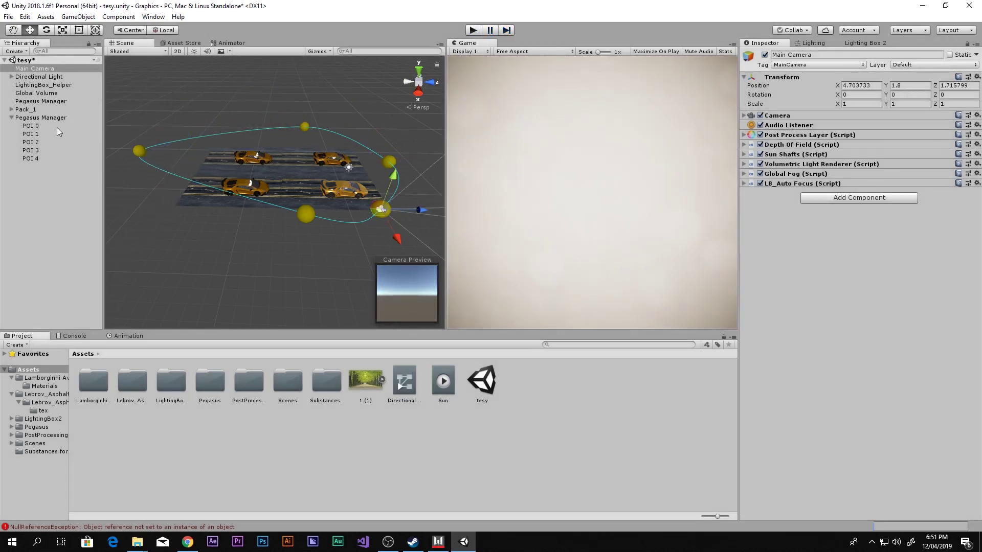
Try setting the look-at of POI 0 to Target and moving its look-at point onto the front car, and undo both changes.
left_click(57, 127)
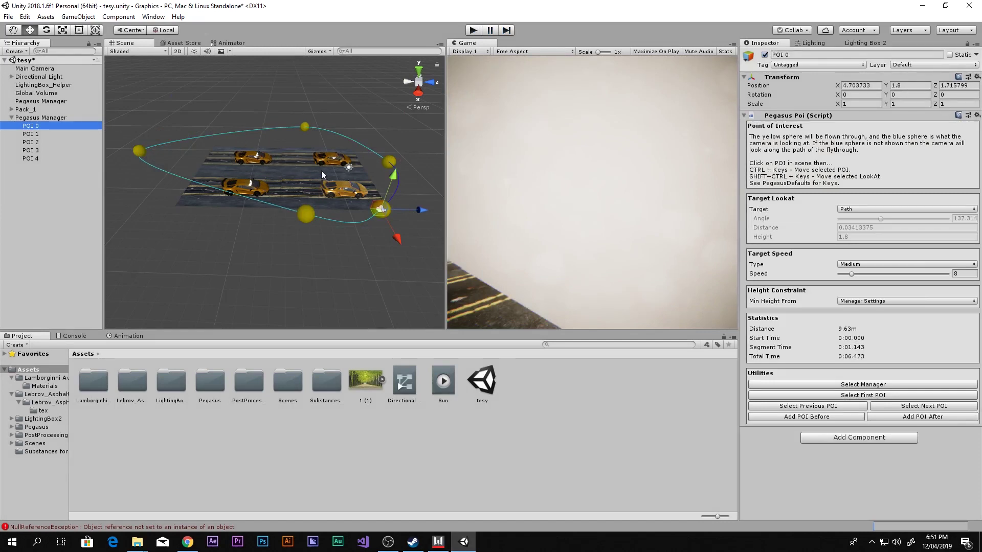
left_click(844, 209)
left_click(859, 231)
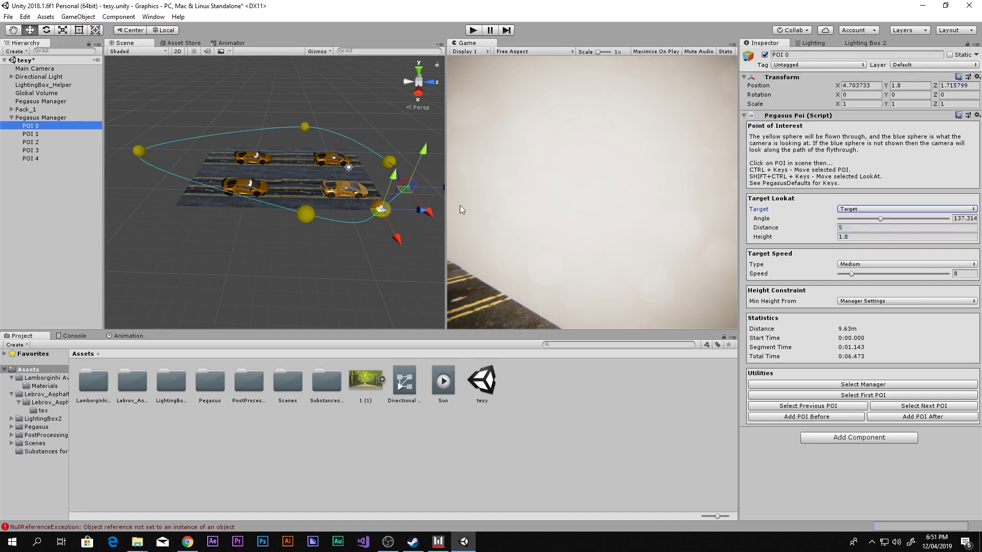
left_click_drag(405, 191, 345, 178)
key("ctrl+z")
key("ctrl+z")
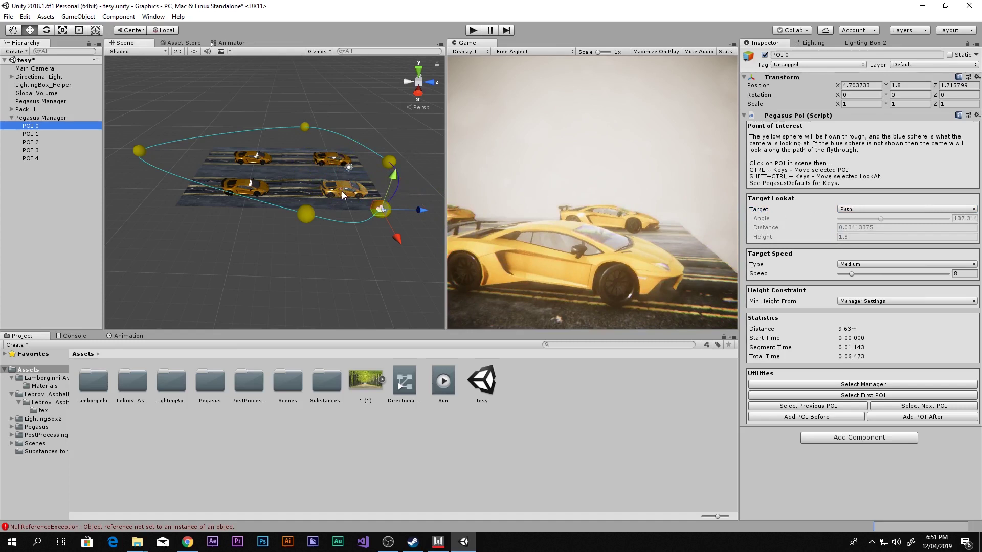
Set the look-at option of the first flythrough point, POI 0, to Target.
left_click(224, 171)
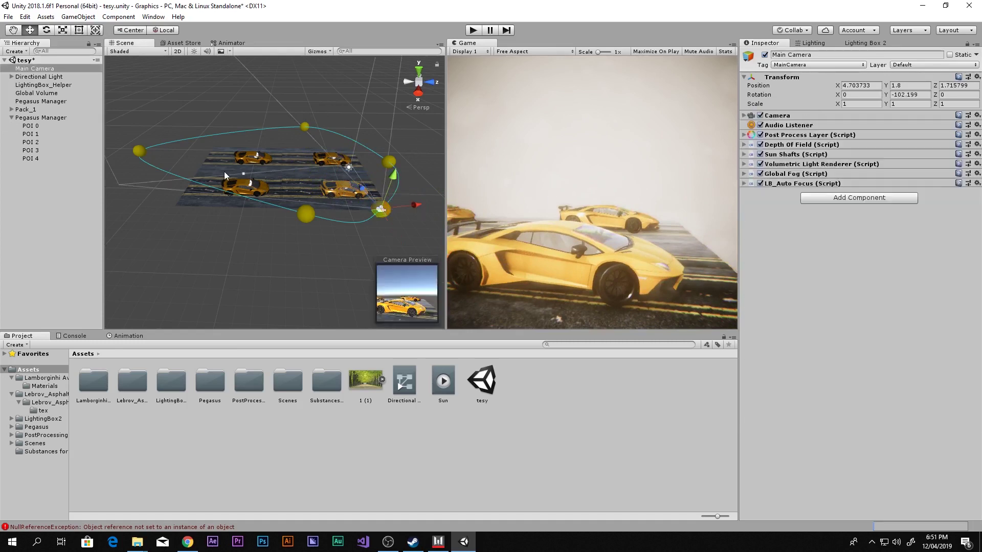
left_click(67, 126)
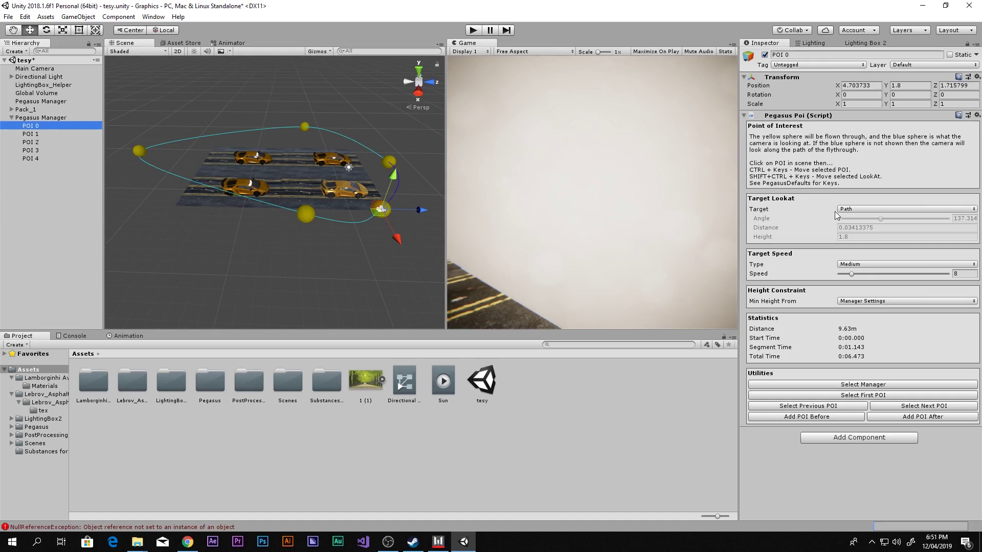
left_click(857, 211)
left_click(860, 220)
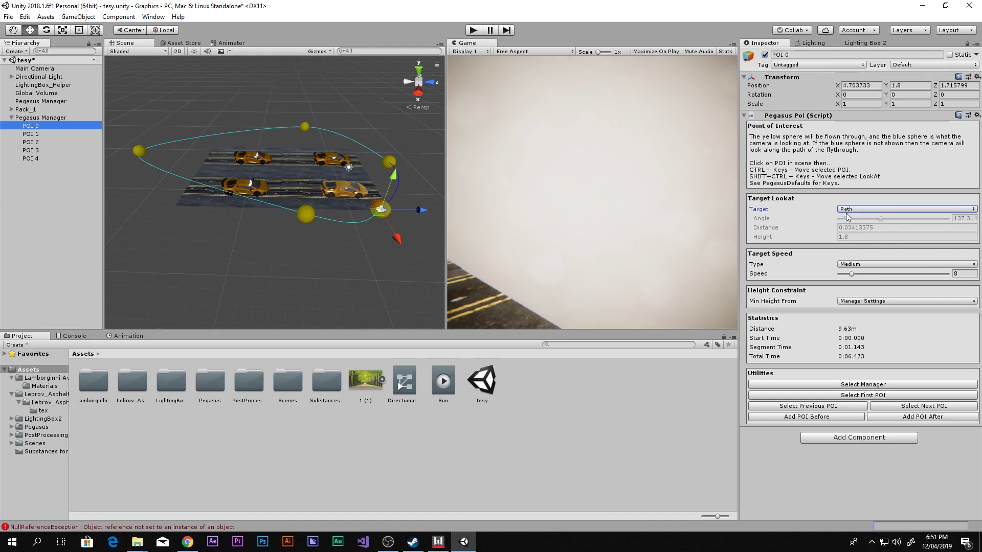
left_click(850, 211)
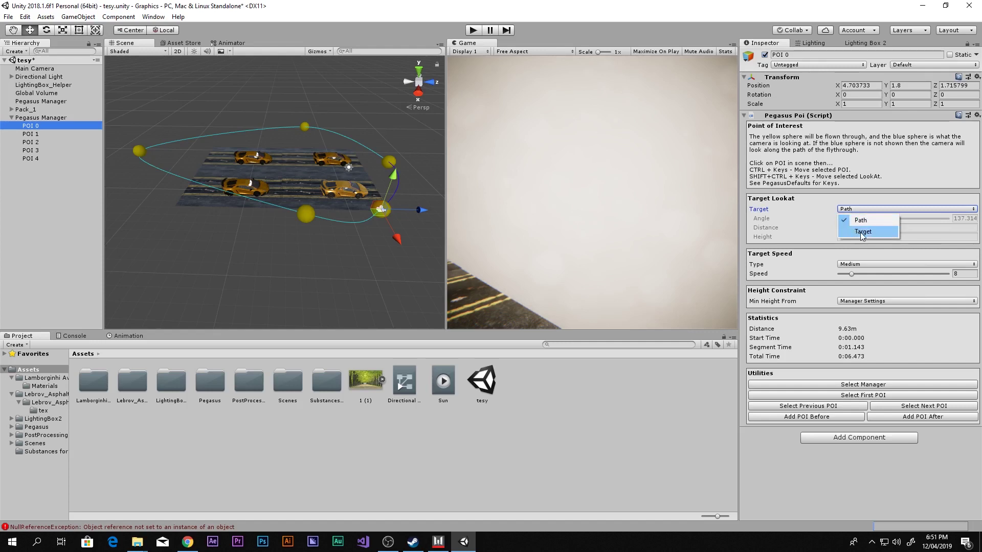
left_click(862, 232)
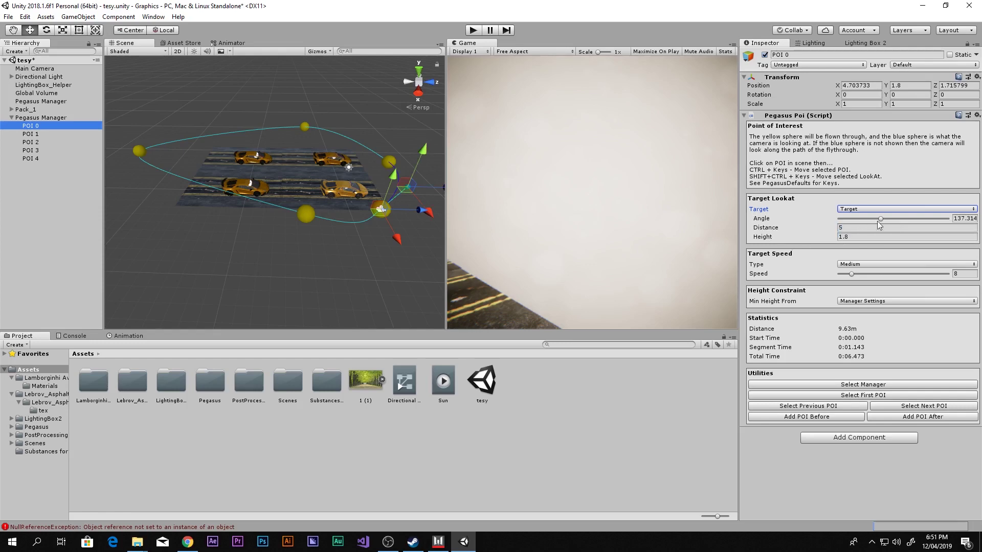
middle_click_drag(376, 167, 357, 226)
scroll(313, 163, "up", 3)
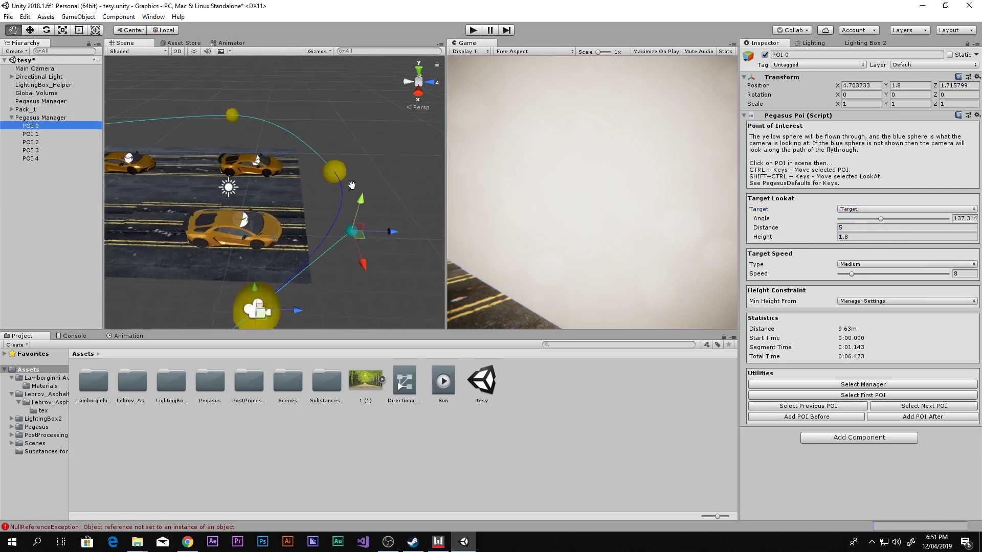
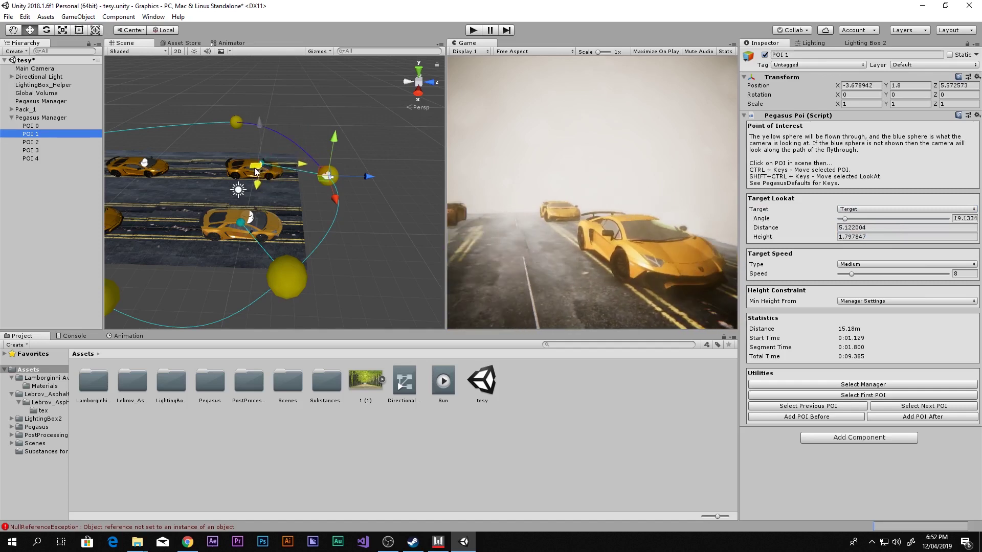
Raise POI 1 and move it farther out in front of the parked cars, to about X -6.09, Y 3.25, Z 7.19.
left_click_drag(334, 150, 336, 128)
left_click_drag(340, 170, 333, 149)
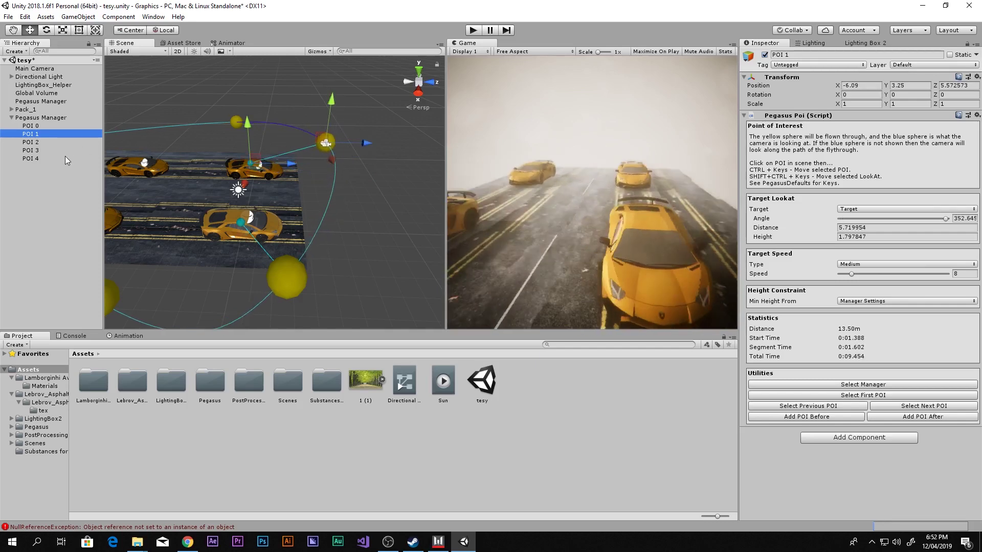
left_click(54, 159, "shift")
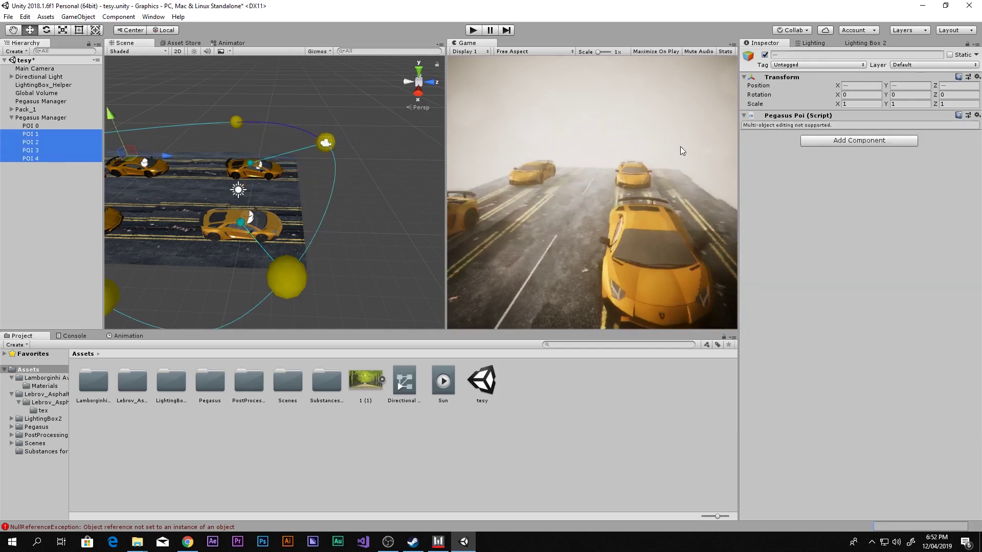
left_click(42, 136)
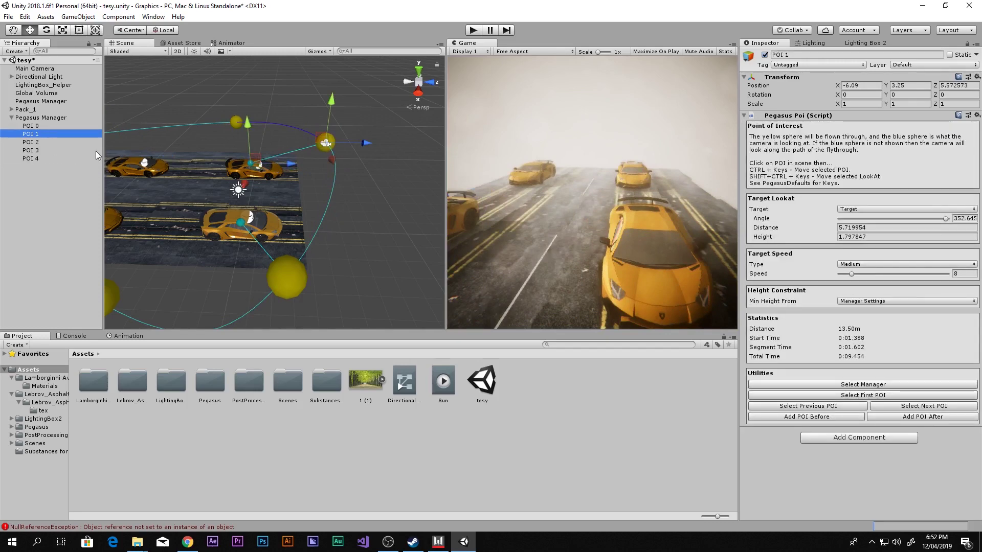
left_click_drag(328, 151, 350, 152)
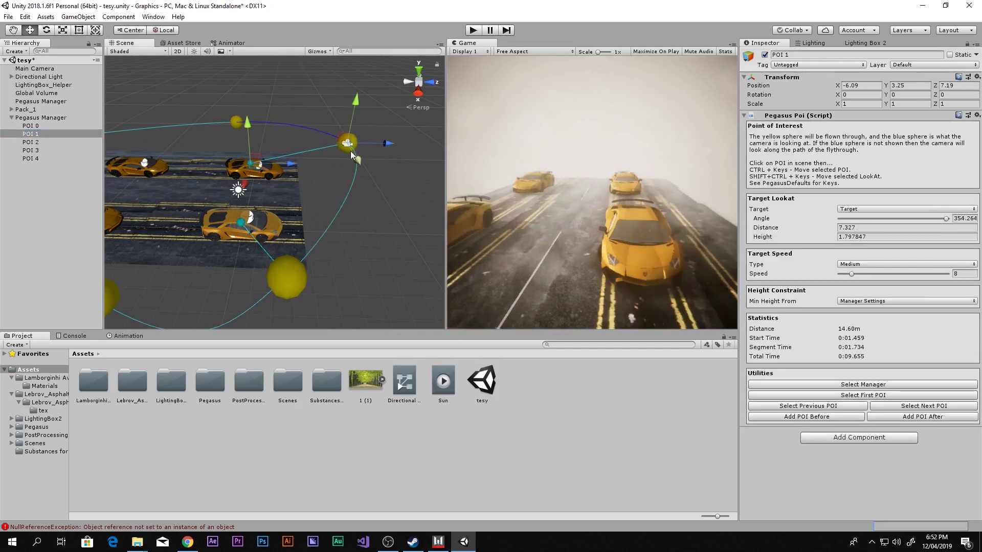
Set the look-at of POI 2 to Target, place its look-at point on the far row's rear car, and move POI 2 closer.
left_click(39, 142)
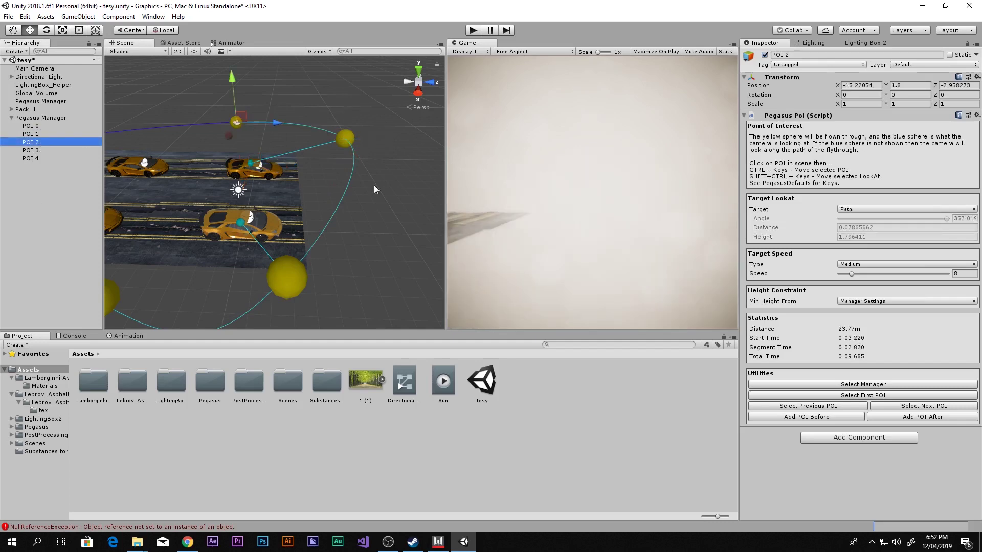
left_click(864, 209)
left_click(857, 230)
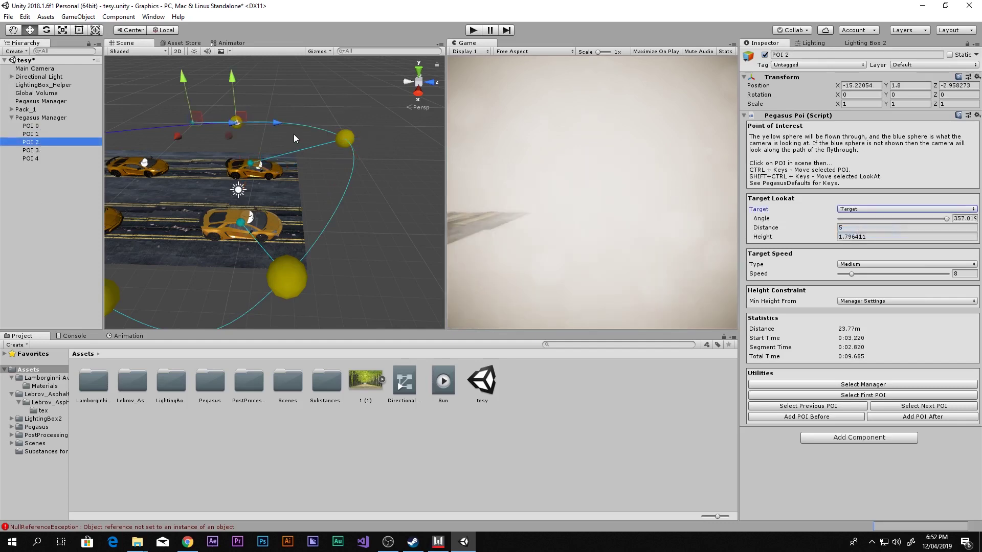
middle_click_drag(292, 133, 356, 139)
left_click_drag(318, 133, 307, 188)
left_click_drag(324, 152, 322, 146)
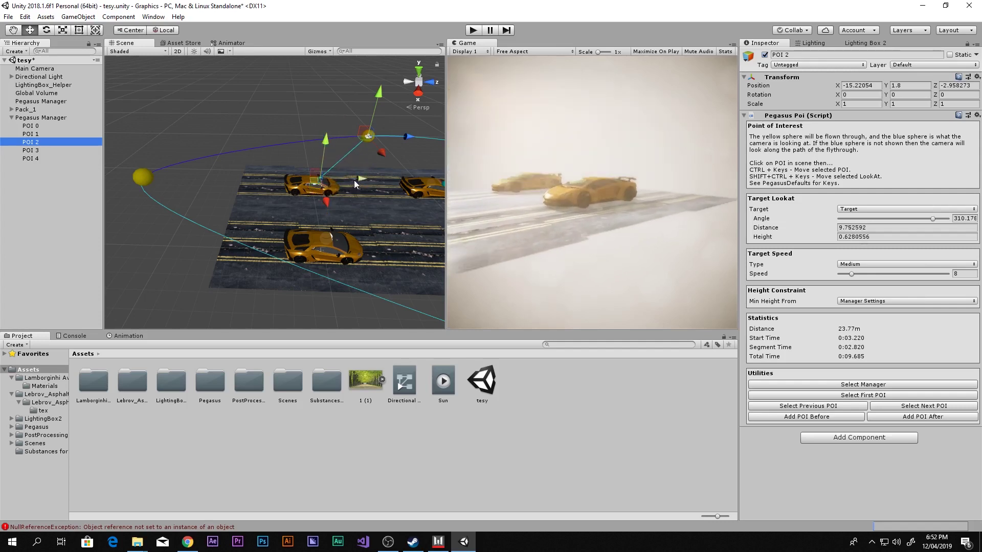
left_click_drag(354, 180, 348, 179)
left_click_drag(400, 136, 411, 168)
Set the look-at option of the flythrough point behind the cars, POI 3, to Target.
left_click(132, 177)
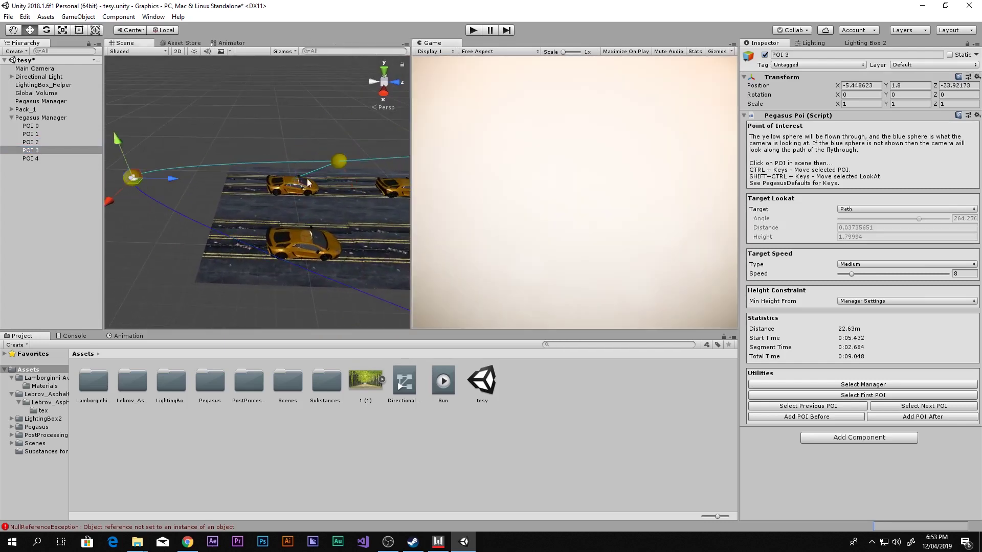
left_click(891, 209)
left_click(881, 234)
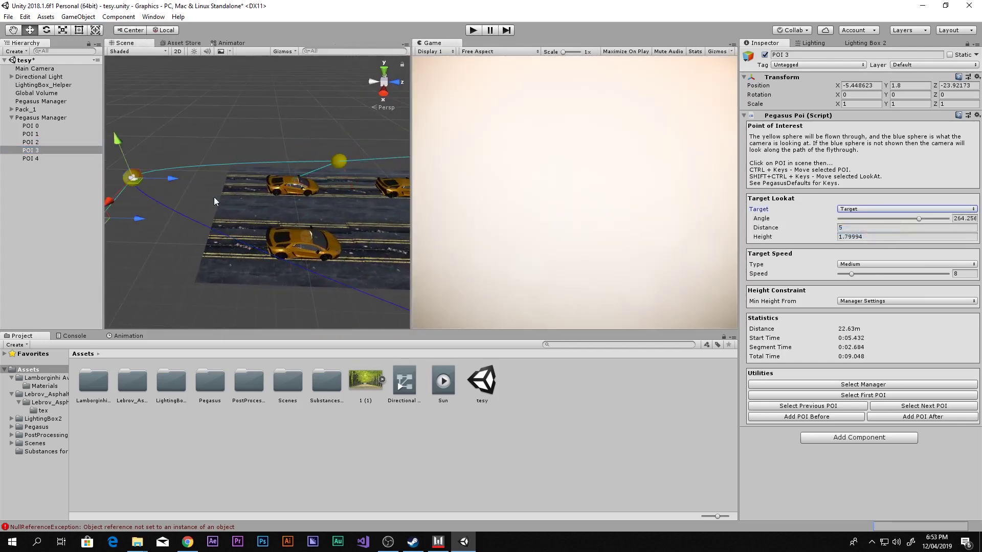
Try moving POI 3 sideways to about X -14.36, and undo the last move.
scroll(213, 197, "down", 3)
middle_click_drag(164, 192, 180, 180)
left_click_drag(161, 200, 254, 206)
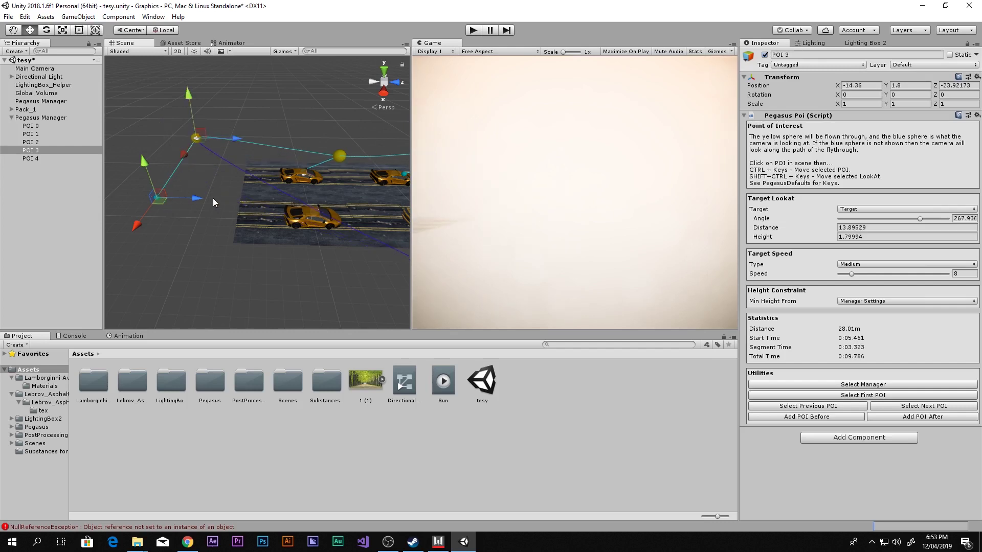
key("ctrl+z")
Aim POI 3's look-at point at the near row's rear car and move POI 3 to about X 0.47, Y 3.64, Z -17.35.
left_click_drag(163, 201, 321, 217)
left_click_drag(170, 171, 225, 160)
scroll(265, 189, "down", 3)
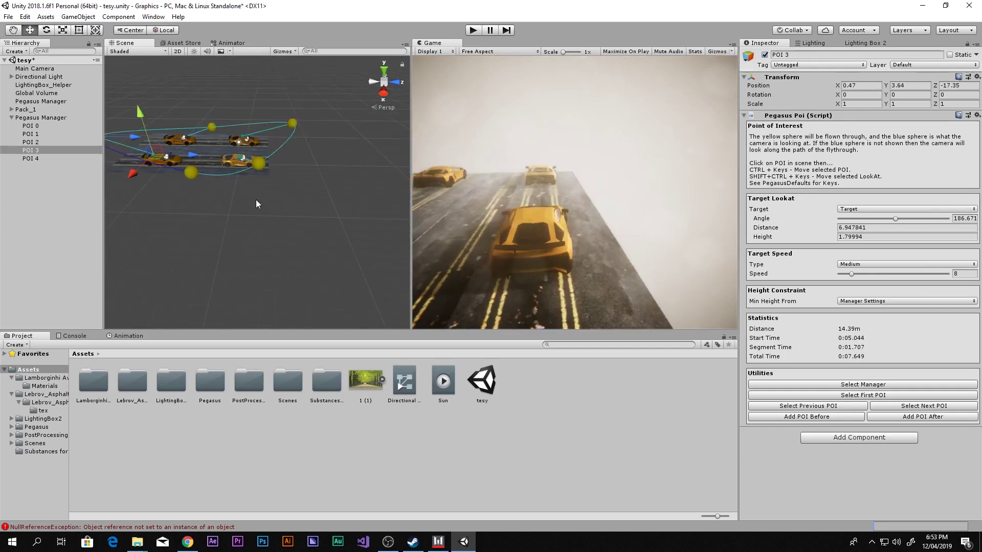
Set the look-at of POI 4 to Target, aim it at the middle of the cars, and raise POI 4 to about Y 7.31.
left_click(196, 170)
key("f")
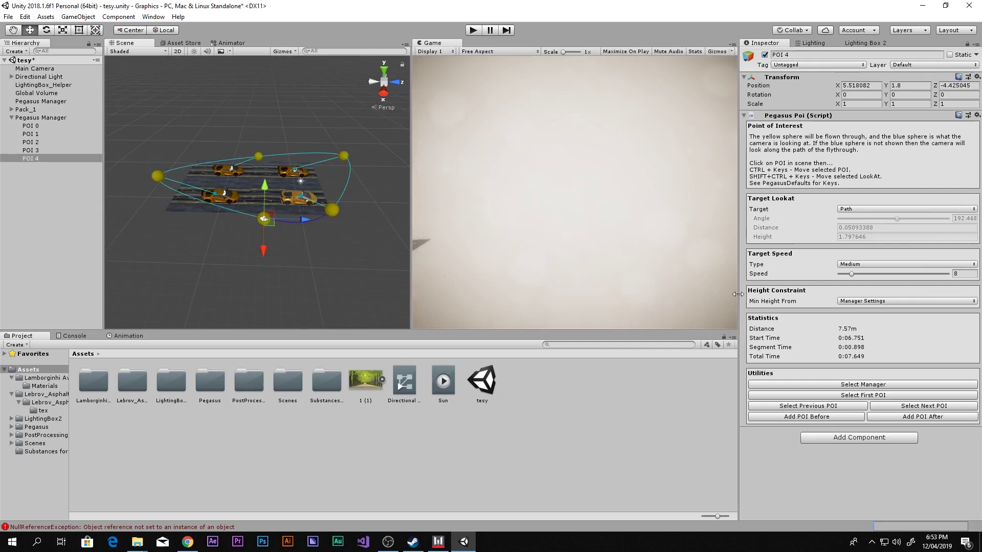
left_click(867, 209)
left_click(864, 231)
left_click_drag(312, 231, 259, 151)
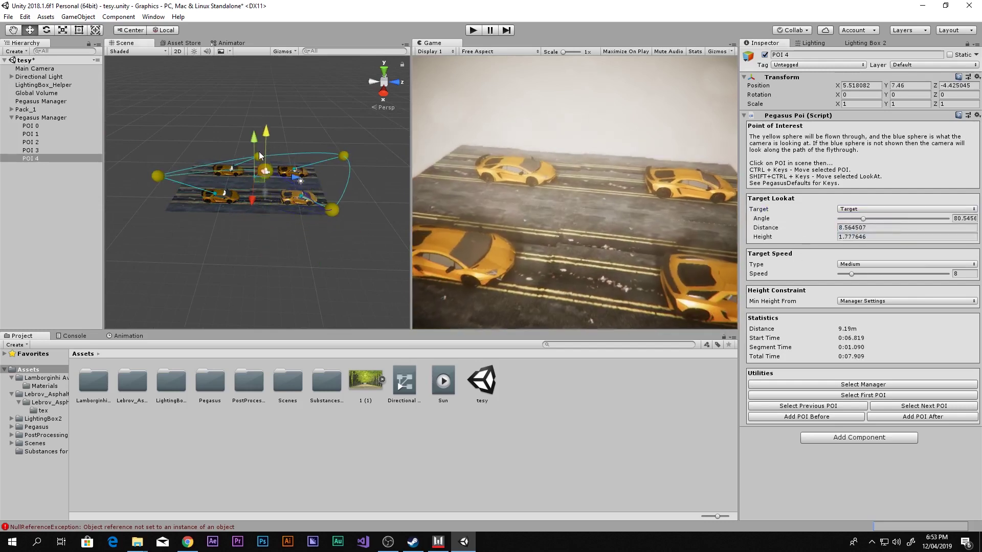
right_click_drag(261, 189, 354, 194)
Move POI 4 outward from the cars along the X axis to about X 8.69.
middle_click_drag(178, 199, 293, 177)
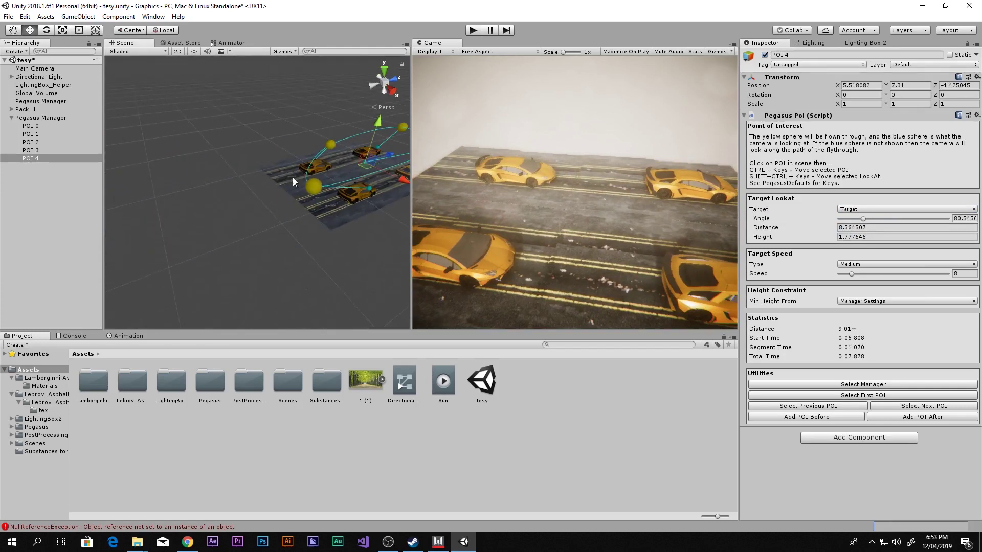
right_click_drag(293, 177, 369, 159)
left_click_drag(389, 152, 420, 155)
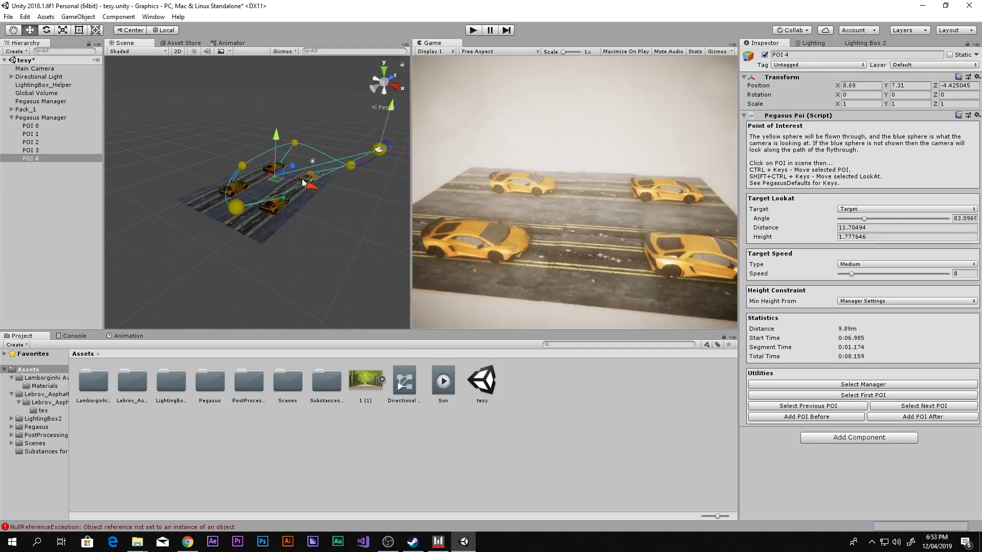
middle_click_drag(363, 169, 312, 186)
right_click_drag(311, 187, 538, 183)
Maximize the game view, play the scene to preview the camera flythrough, and stop playback.
key("shift+space")
left_click(479, 32)
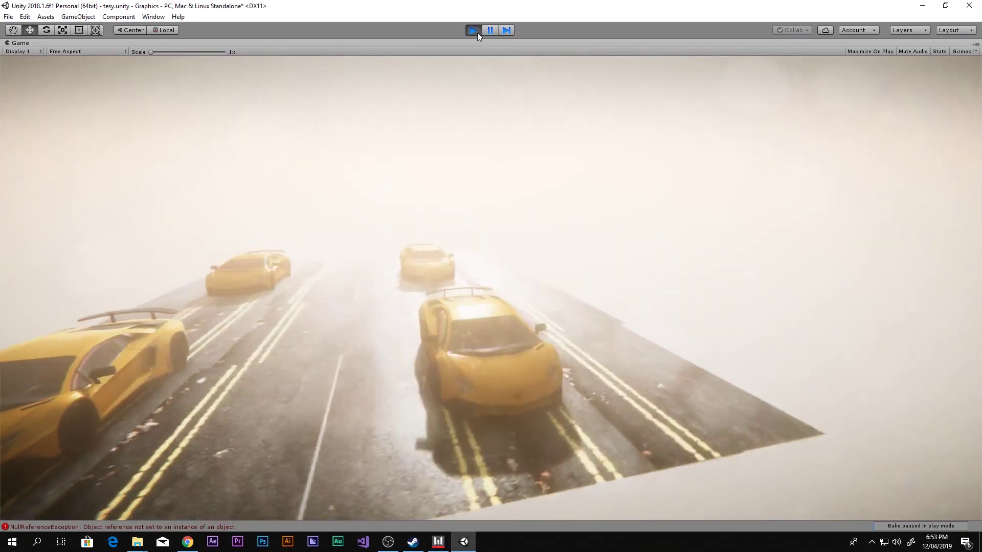
left_click(473, 30)
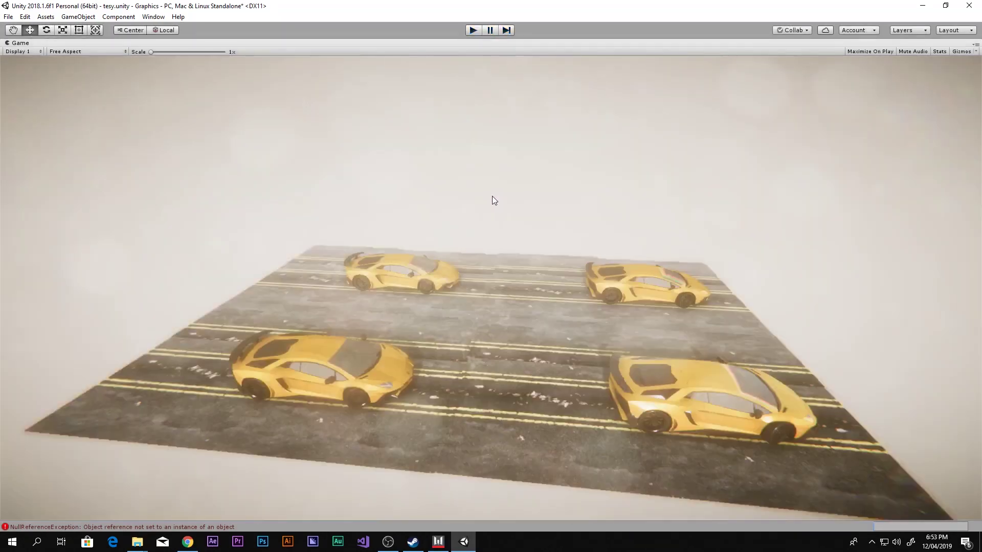
Restore the editor layout and disable the Animator component of the Directional Light.
left_click(50, 77)
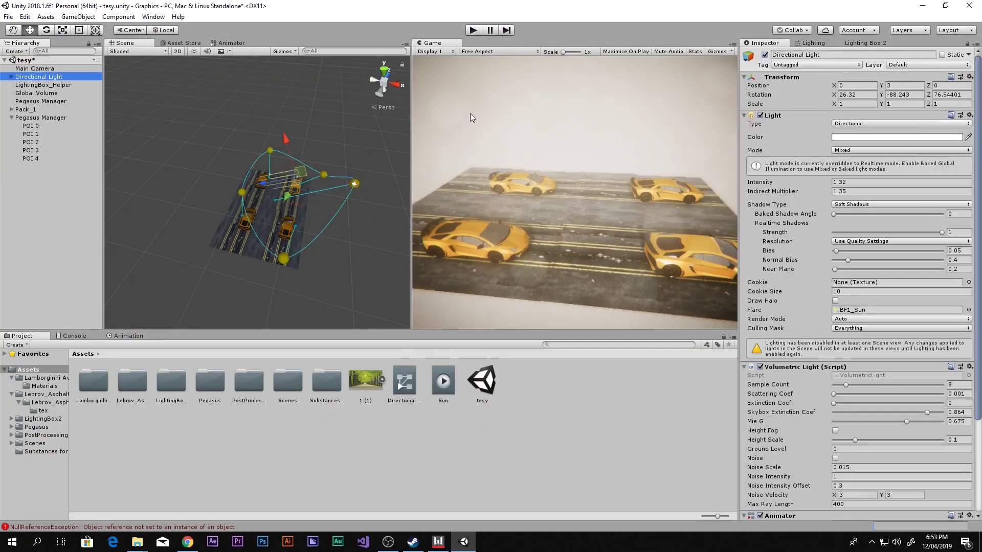
scroll(783, 218, "down", 3)
scroll(767, 302, "down", 1)
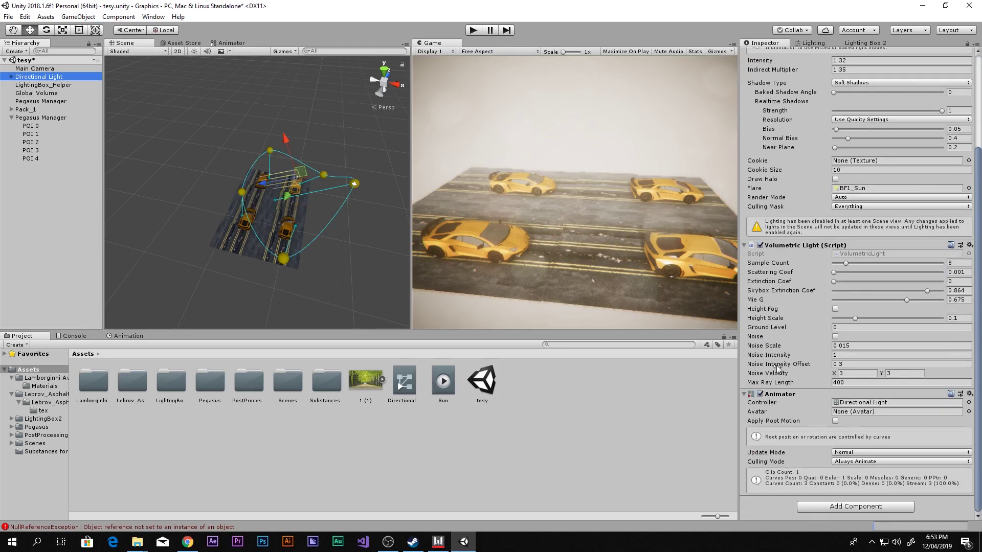
left_click(762, 393)
Preview the flythrough again in the maximized game view and return to the full editor layout.
left_click(475, 29)
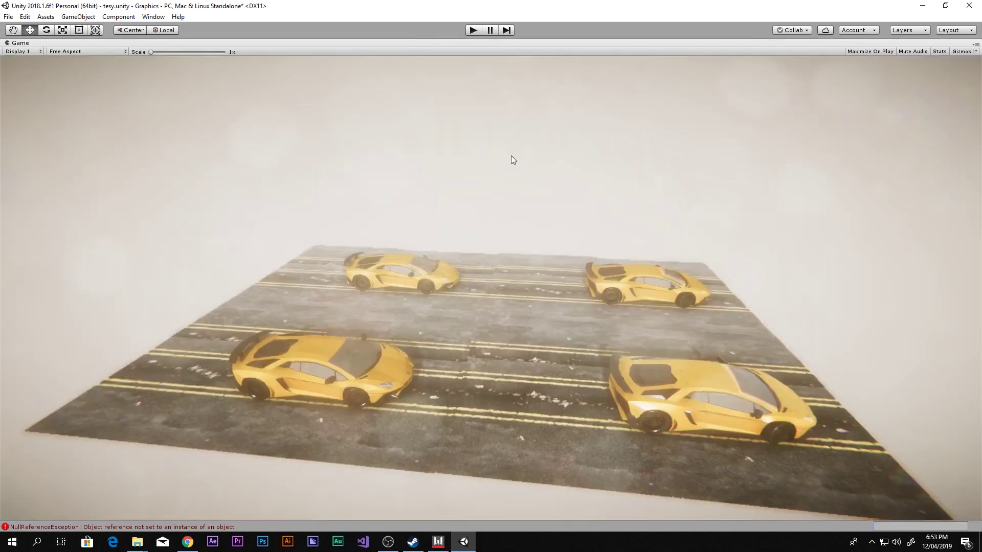
key("shift+space")
scroll(326, 183, "up", 3)
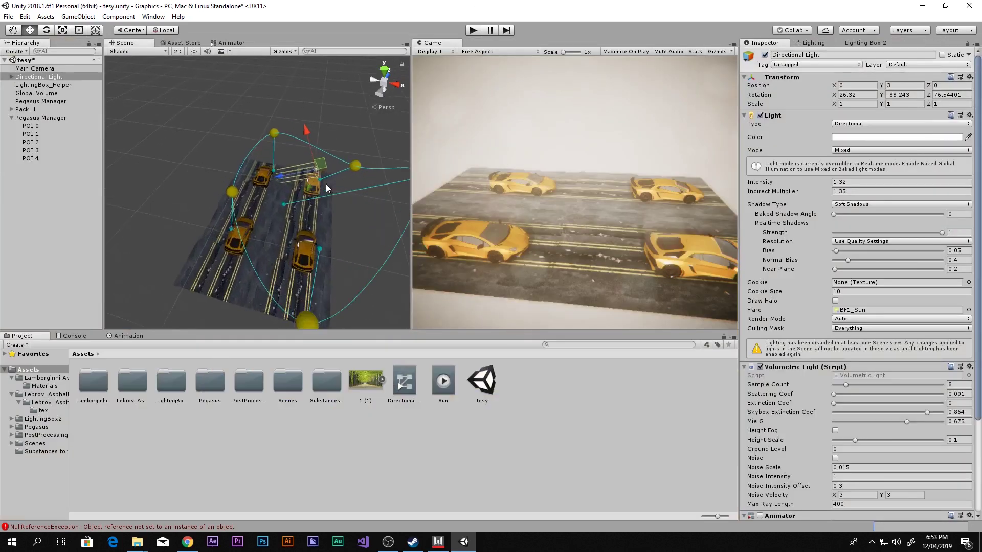
Select the Pegasus Manager holding the points, collapse its list, play the scene to watch the camera follow the path, and stop playback.
left_click(38, 117)
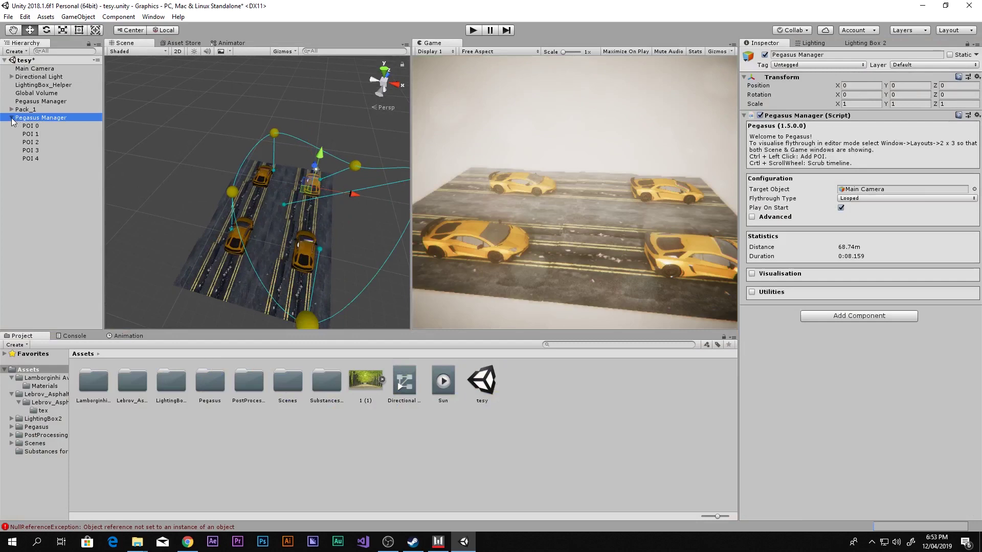
left_click(12, 118)
left_click(474, 31)
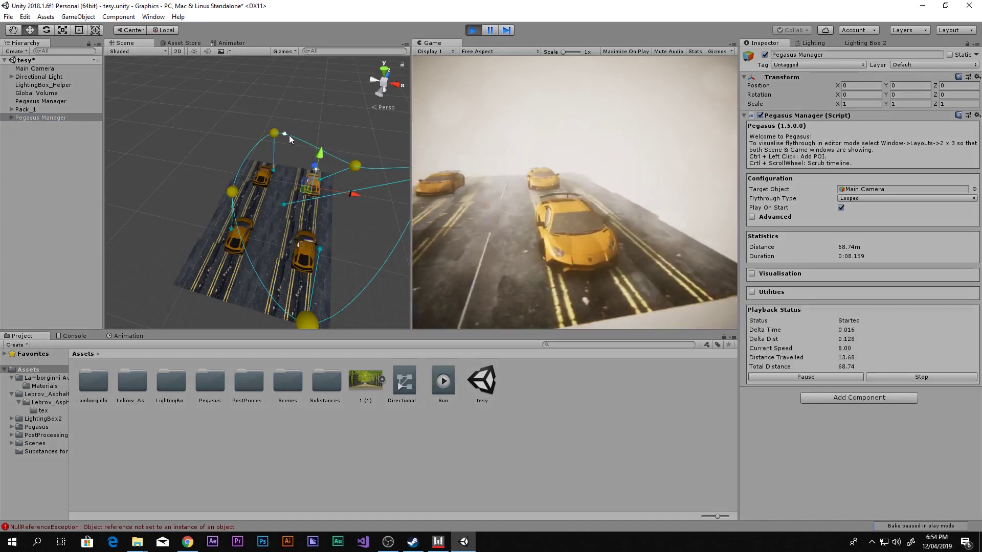
scroll(333, 257, "down", 2)
middle_click_drag(322, 243, 151, 191)
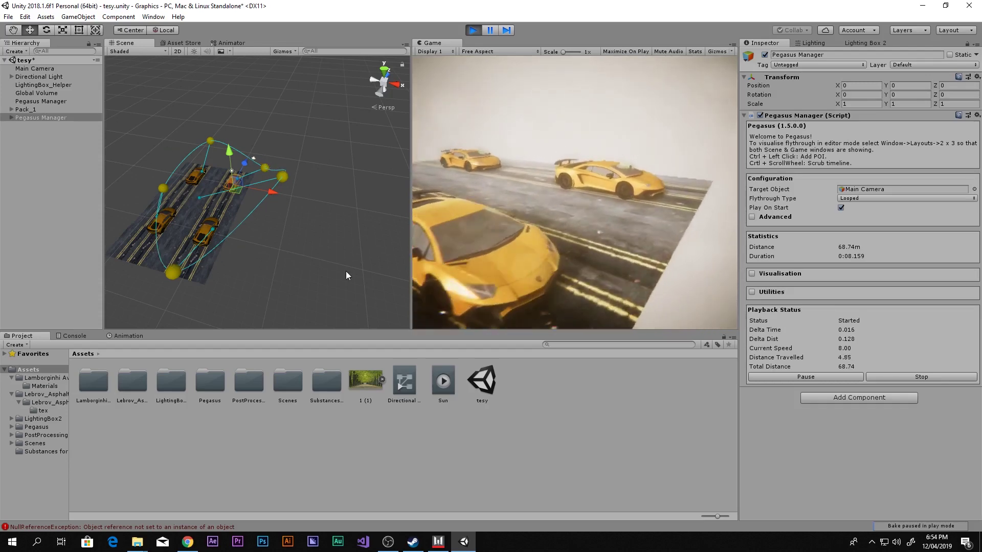
left_click(474, 32)
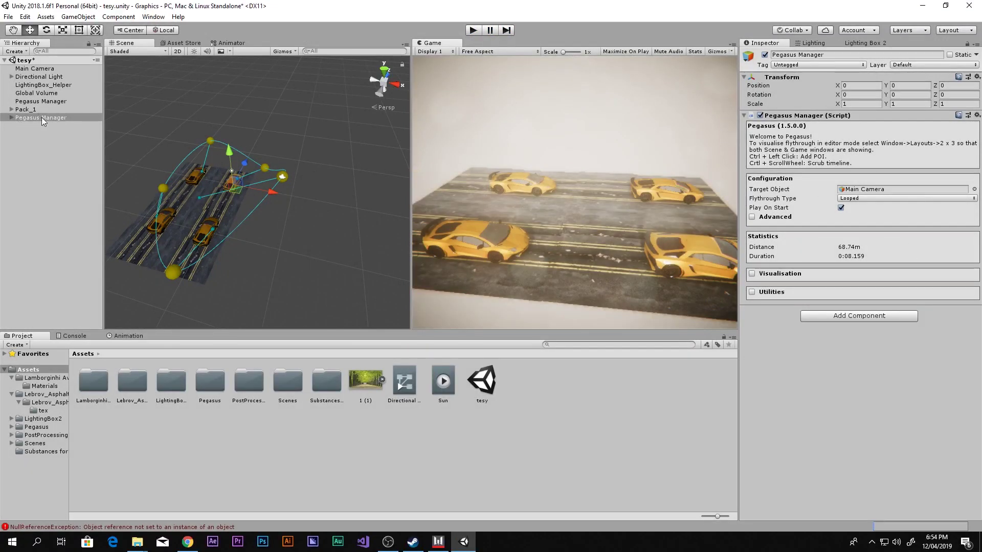
Set the Pegasus Manager's Flythrough Type to Single Shot and its Flythrough End to Play Next Pegasus.
left_click(872, 200)
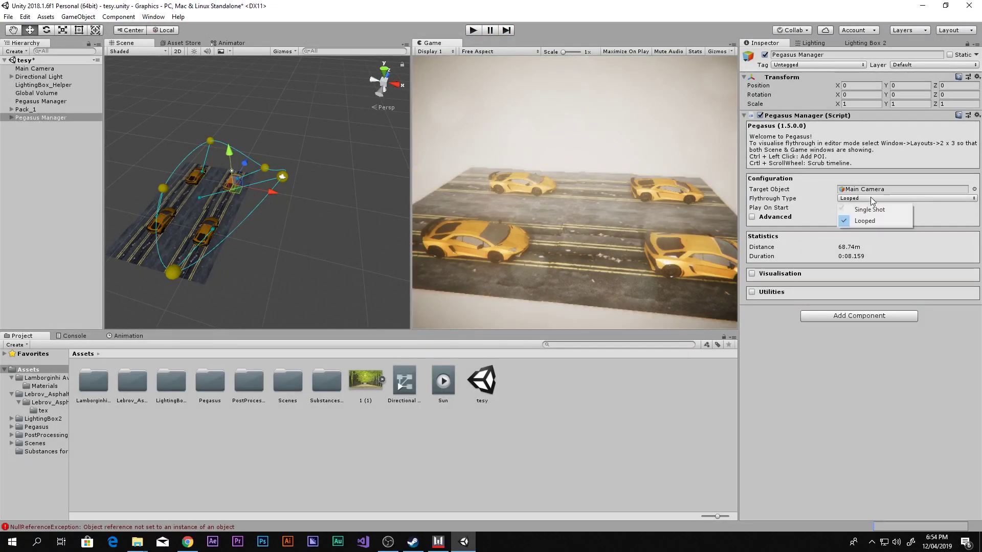
left_click(873, 210)
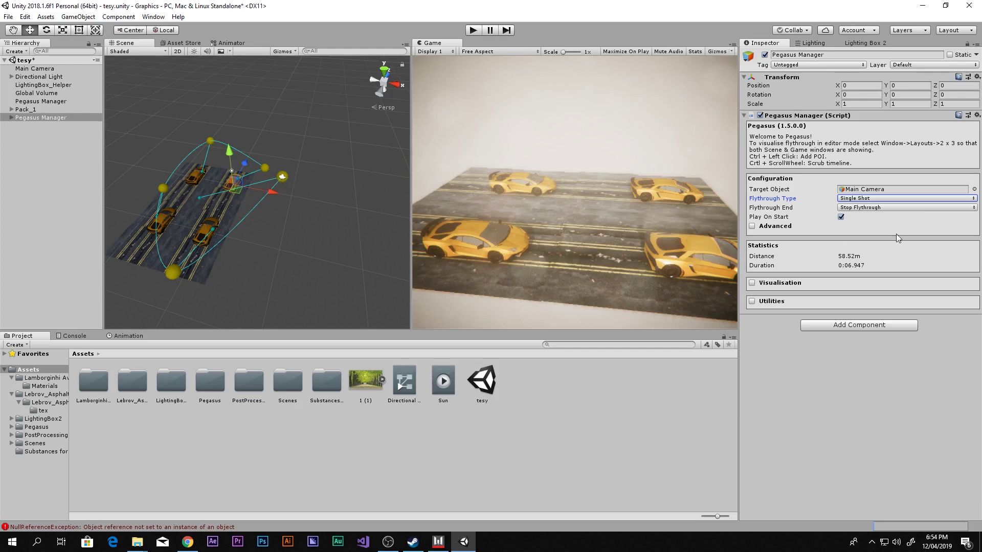
left_click(859, 208)
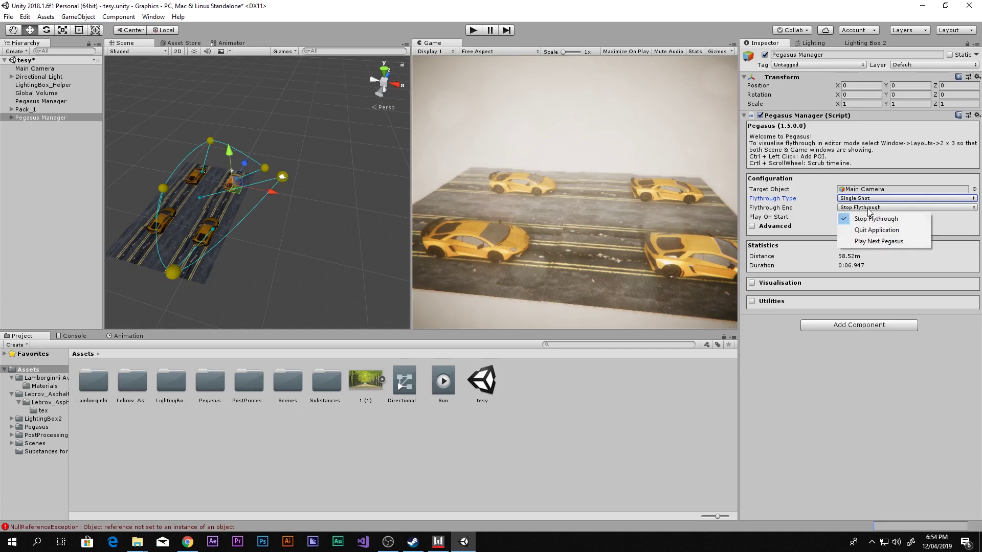
left_click(867, 243)
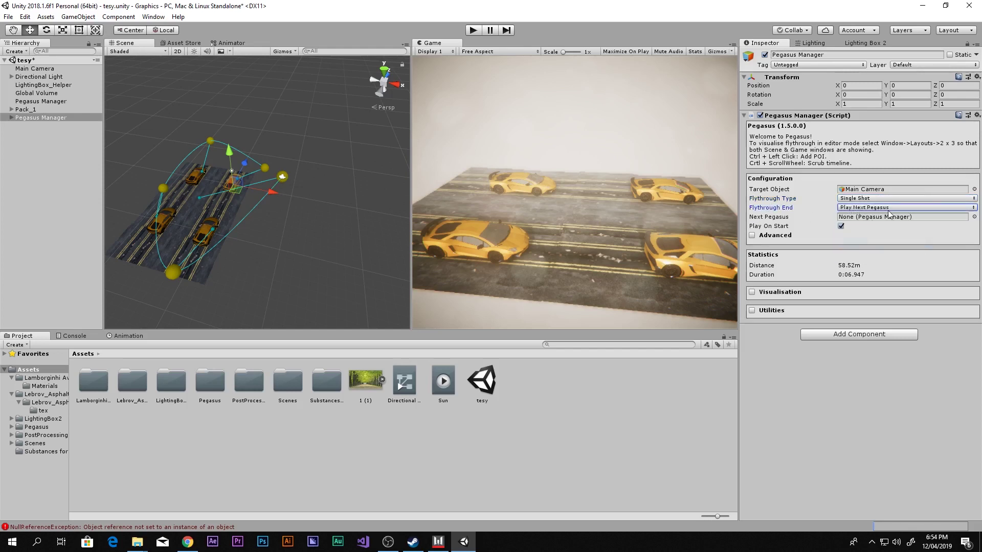
left_click(848, 219)
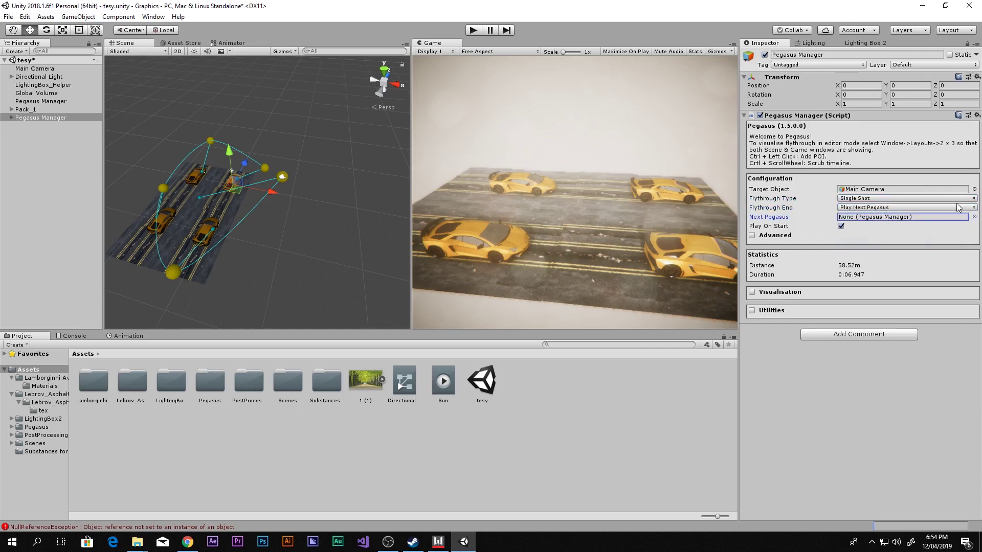
Add another Pegasus Manager to the scene and bring the area around the cars into view for its path.
left_click(44, 134)
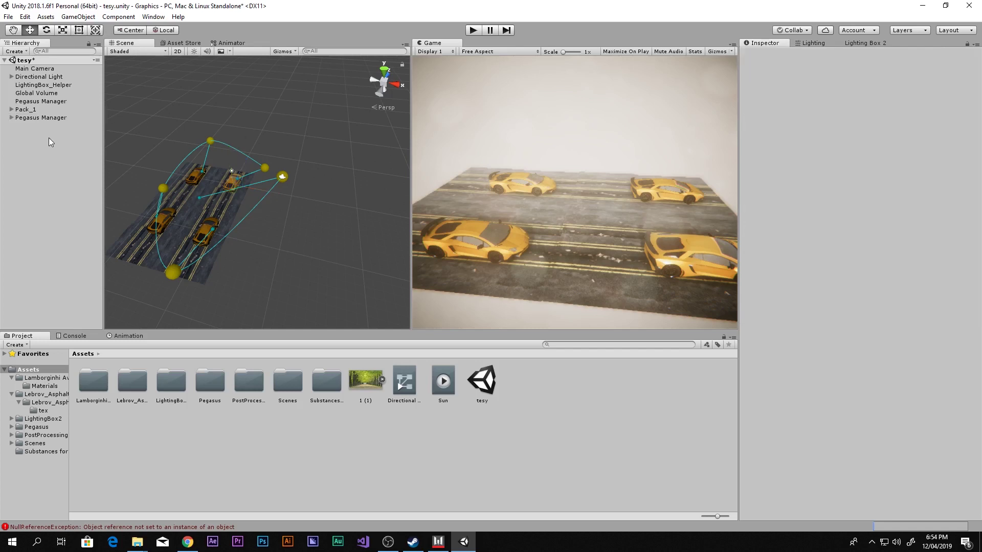
right_click(48, 137)
mouse_move(109, 325)
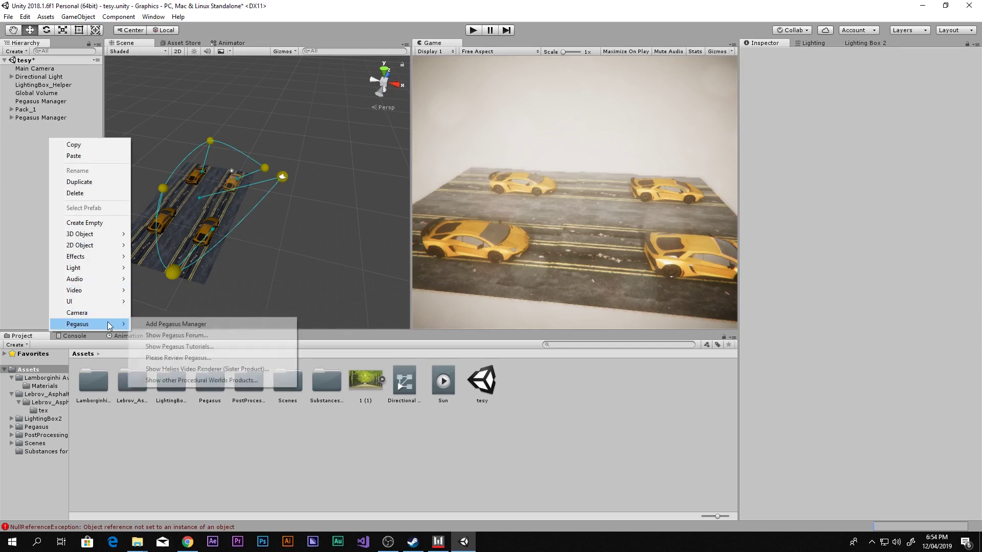
left_click(176, 325)
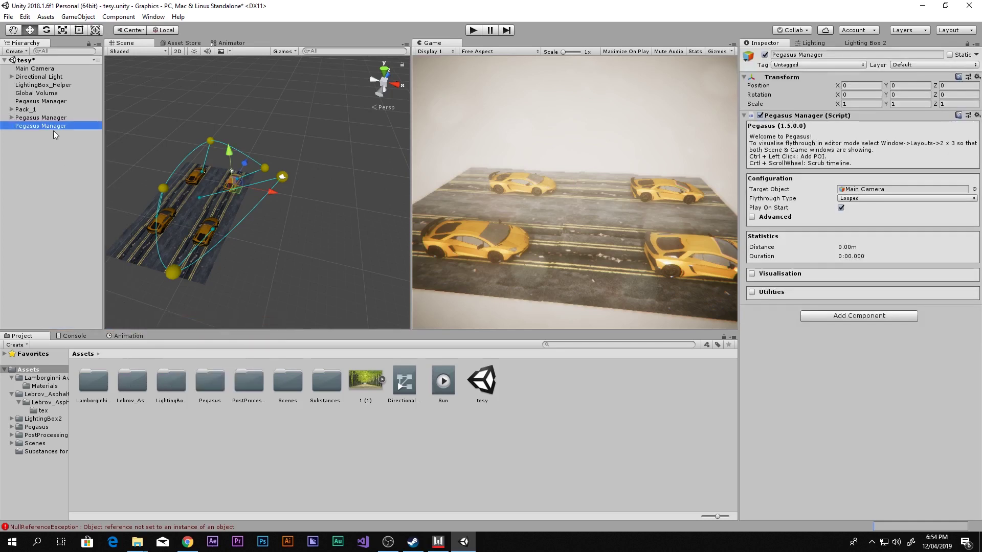
middle_click_drag(207, 207, 271, 213)
scroll(271, 212, "up", 2)
left_click_drag(235, 177, 292, 157, "alt")
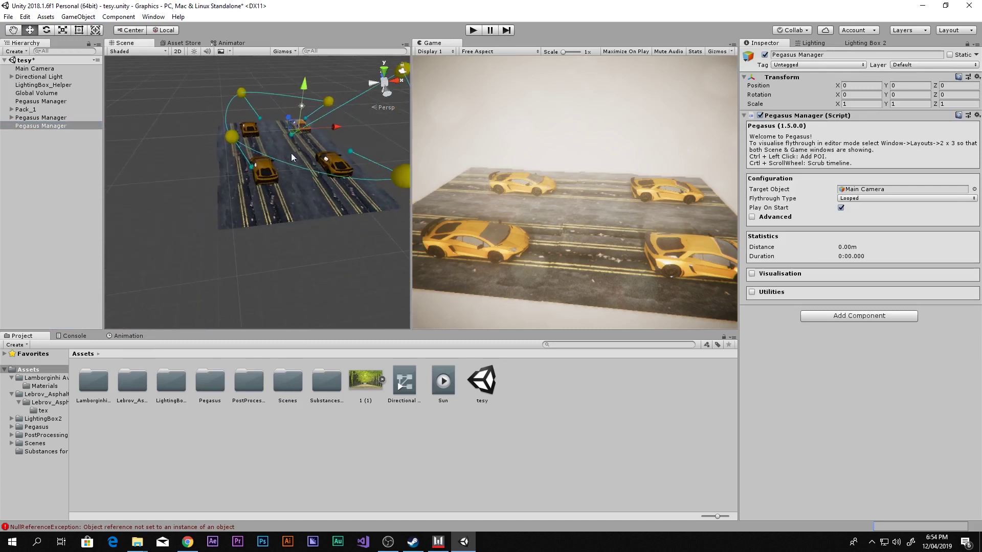
left_click_drag(207, 166, 230, 159, "alt")
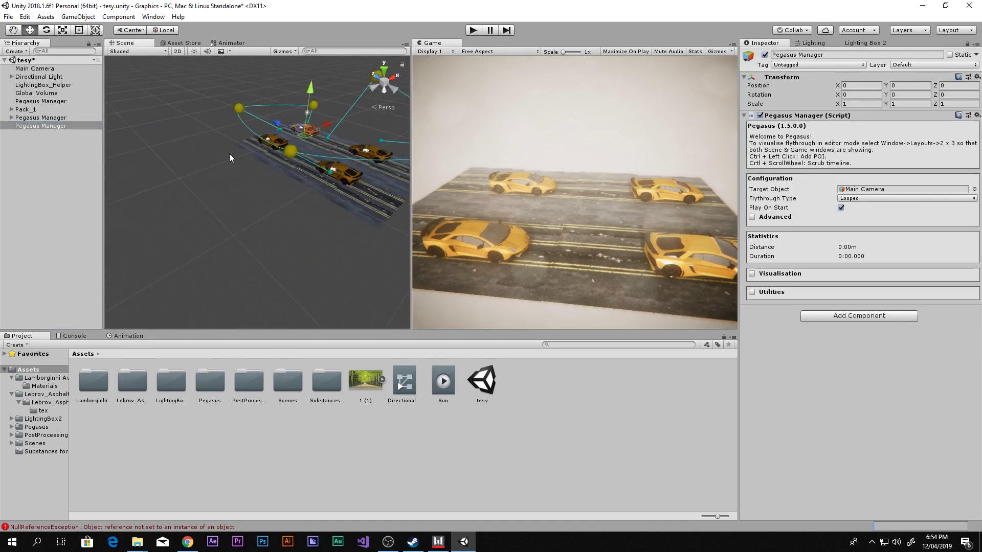
Add two points of interest to the new Pegasus Manager: POI 0 far out from the cars and POI 1 beside the road edge.
middle_click_drag(230, 154, 274, 132)
scroll(238, 204, "down", 5)
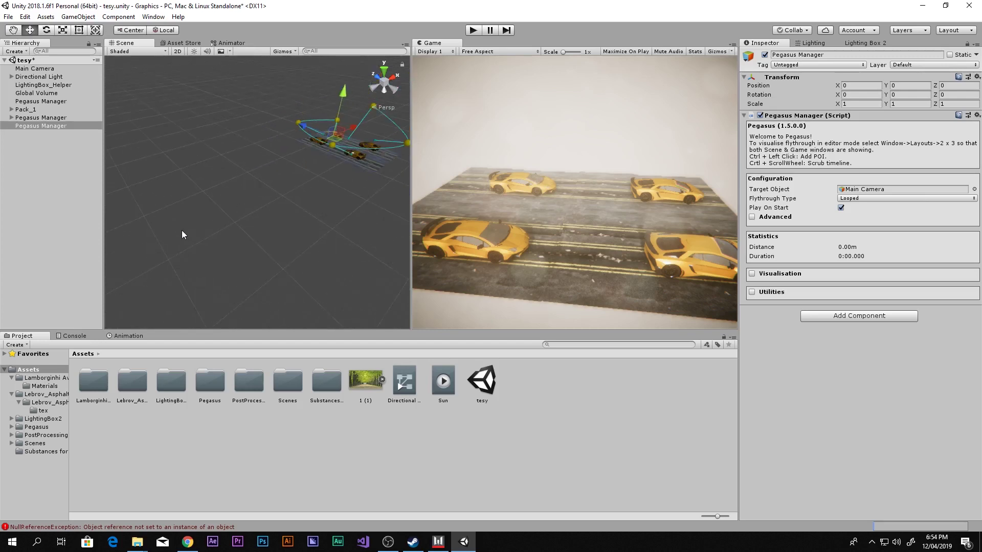
left_click(328, 158, "ctrl")
middle_click_drag(330, 165, 277, 204)
left_click_drag(277, 204, 262, 195, "alt")
scroll(265, 195, "up", 4)
middle_click_drag(272, 201, 247, 165)
left_click(145, 234)
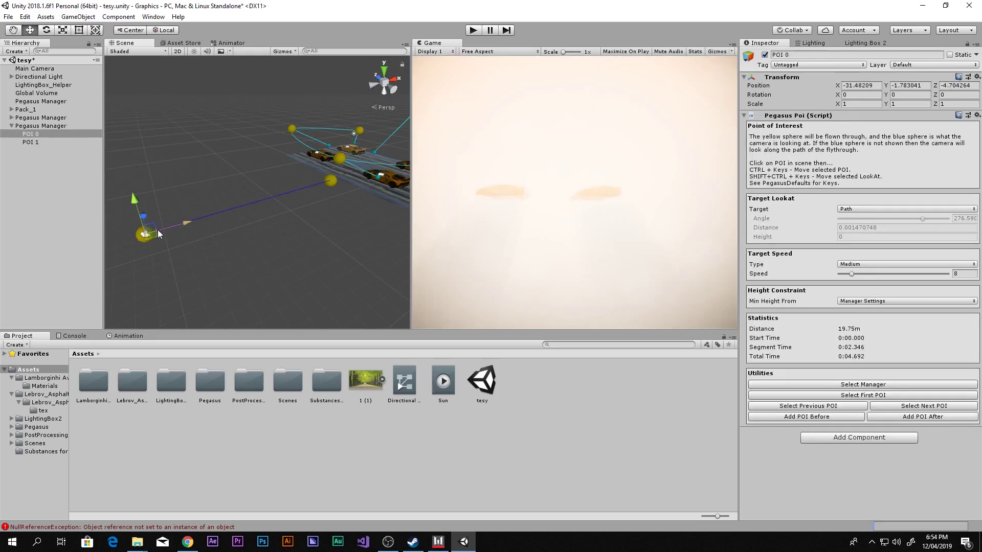
left_click(330, 181)
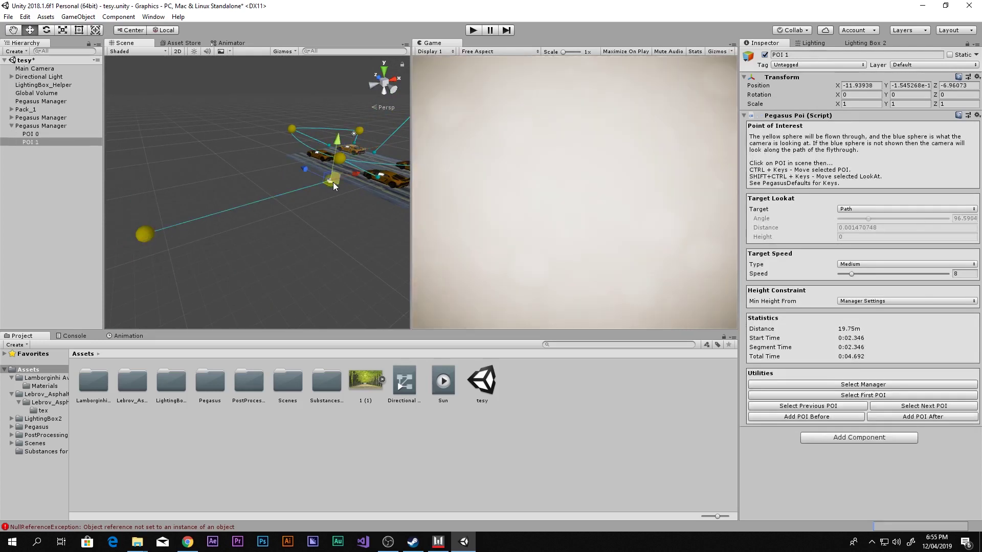
Set POI 0's lookat to Target, place its look-at point on the cars, and raise POI 0 to a height of about 3.58.
left_click(35, 134)
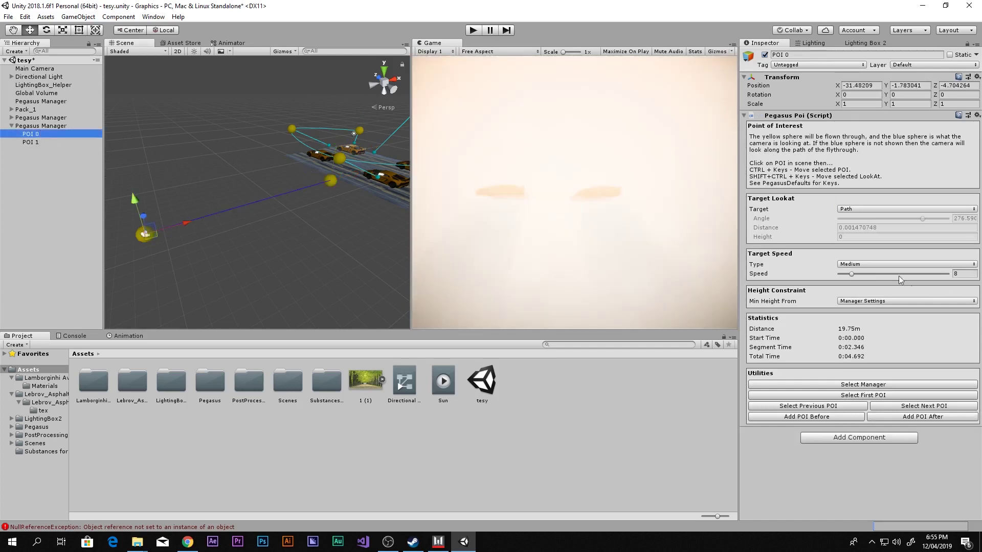
left_click(856, 209)
left_click(864, 221)
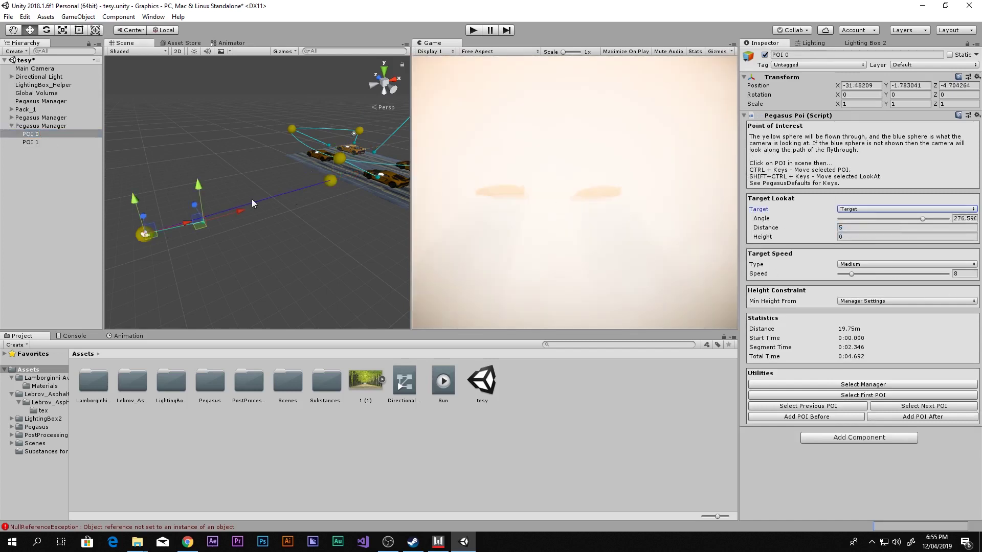
left_click_drag(202, 223, 370, 166)
left_click_drag(133, 198, 123, 152)
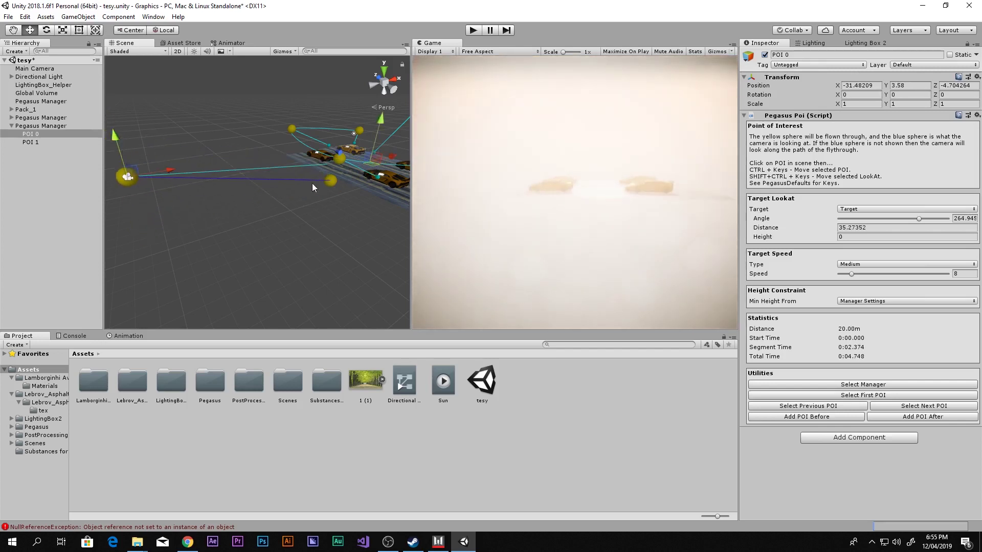
Set POI 1's lookat to Target, move its look-at point in among the cars, and raise POI 1 to a height of about 2.68.
left_click(332, 180)
left_click(856, 209)
left_click(863, 230)
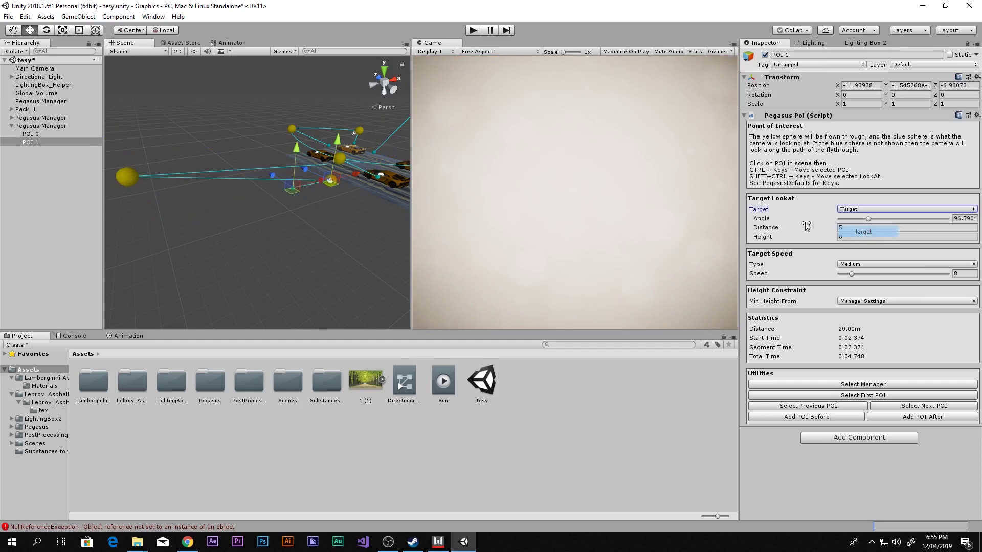
middle_click_drag(286, 190, 177, 201)
left_click_drag(178, 203, 216, 135)
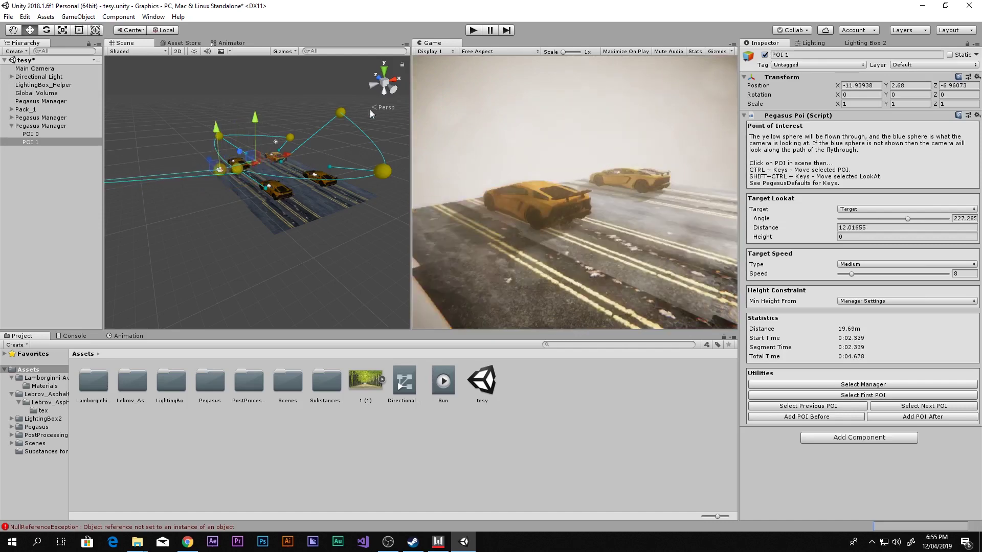
Aim POI 1's look-at point at the nearest car and shift POI 1 to about Y 3.36, Z -5.6.
left_click(382, 71)
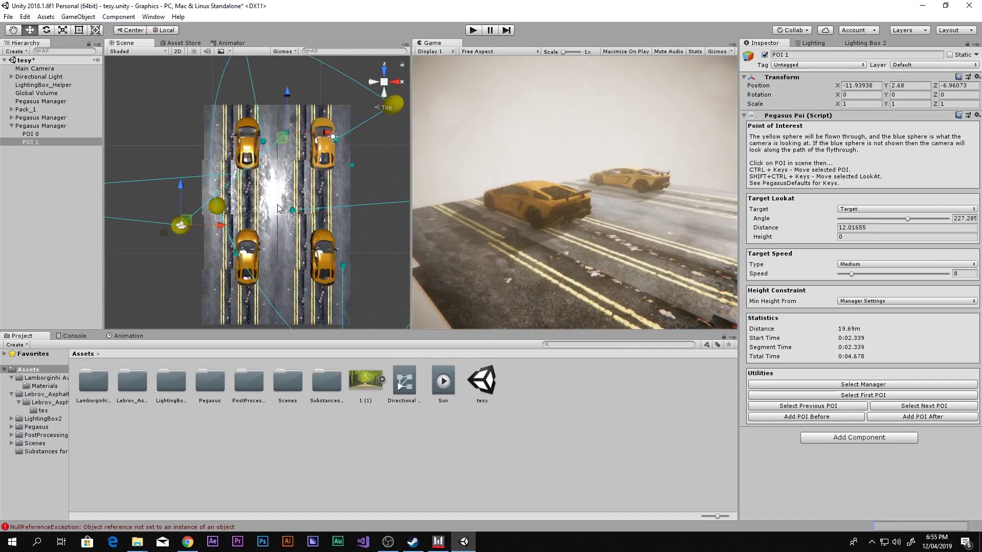
scroll(311, 176, "down", 3)
middle_click_drag(311, 176, 279, 225)
left_click_drag(317, 126, 266, 268)
right_click_drag(216, 221, 238, 186)
middle_click_drag(238, 186, 263, 171)
left_click_drag(282, 133, 272, 110)
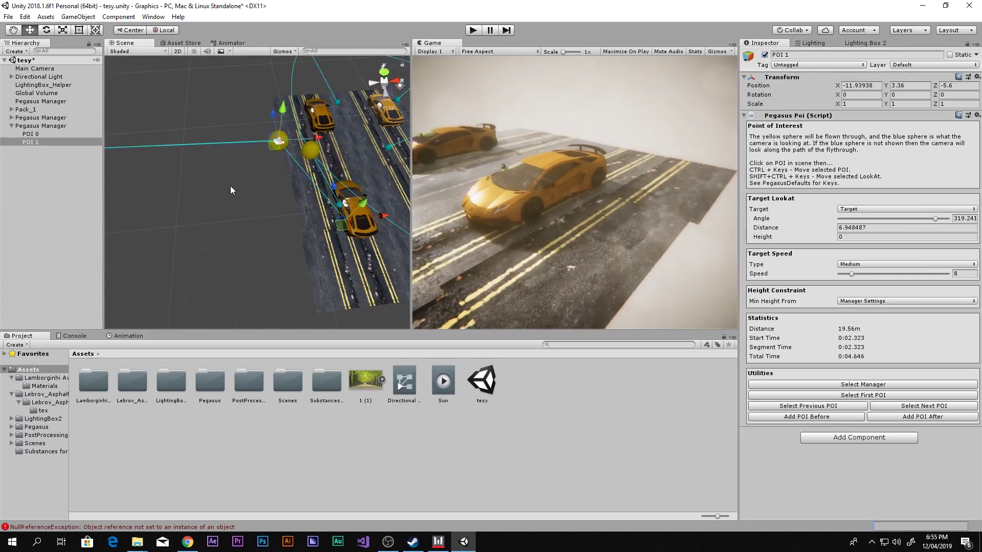
Check POI 0's camera view and scrub along the new Pegasus Manager's path.
left_click(30, 134)
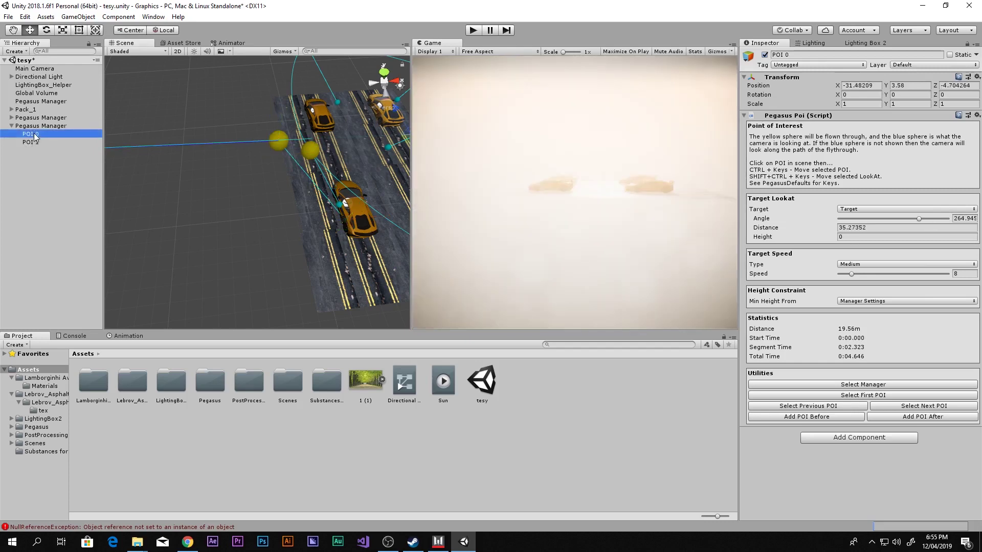
scroll(319, 224, "up", 3)
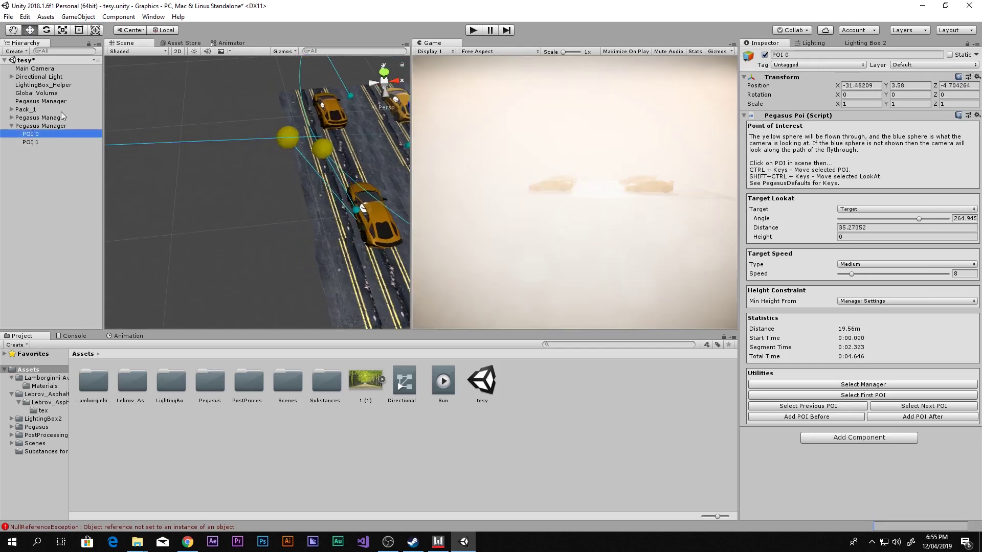
left_click(64, 126)
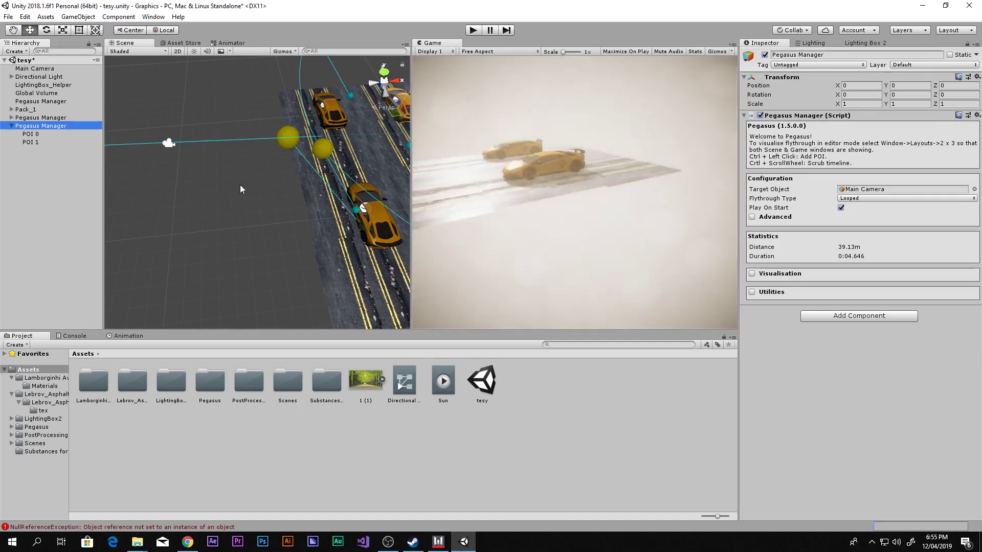
Move POI 1 in front of the car it looks at, to about X -7.47, Y 1.77, Z -4.79.
left_click(77, 142)
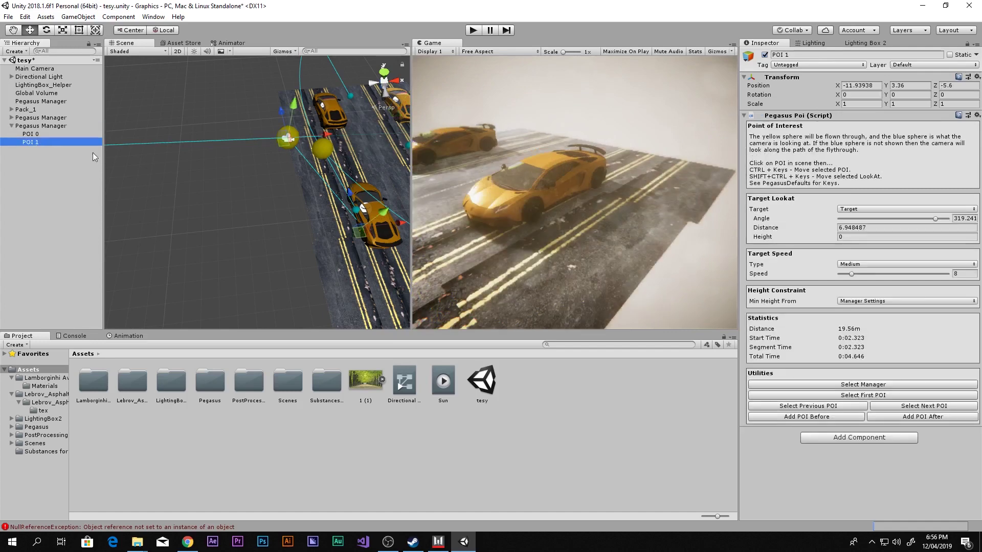
left_click_drag(288, 140, 331, 138)
middle_click_drag(332, 145, 272, 158)
left_click_drag(301, 162, 315, 156)
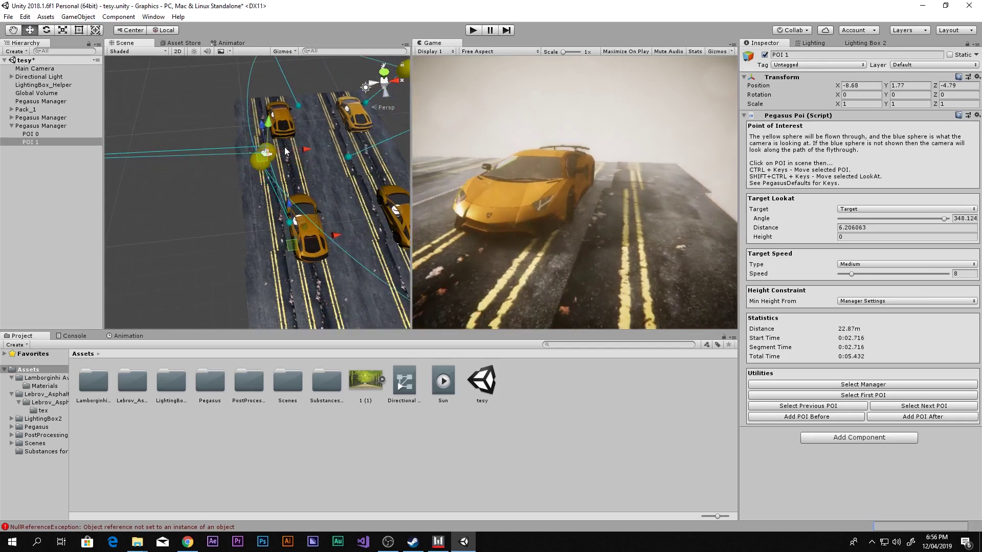
left_click(297, 148)
left_click(272, 152)
mouse_move(292, 150)
left_mouse_down()
mouse_move(317, 148)
mouse_move(308, 149)
left_mouse_up()
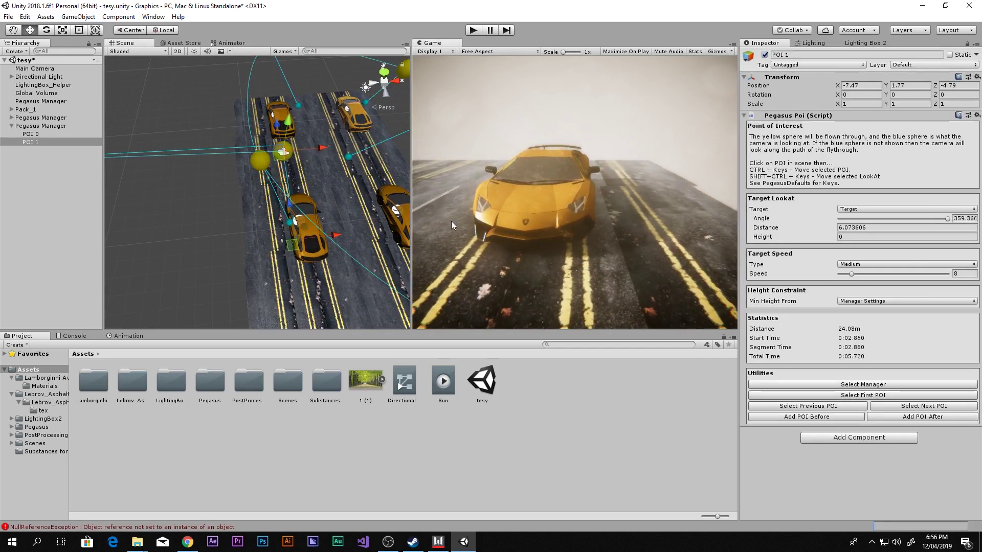
Assign the new Pegasus Manager as the Next Pegasus of the five-point manager and collapse the new manager's point list.
left_click(33, 118)
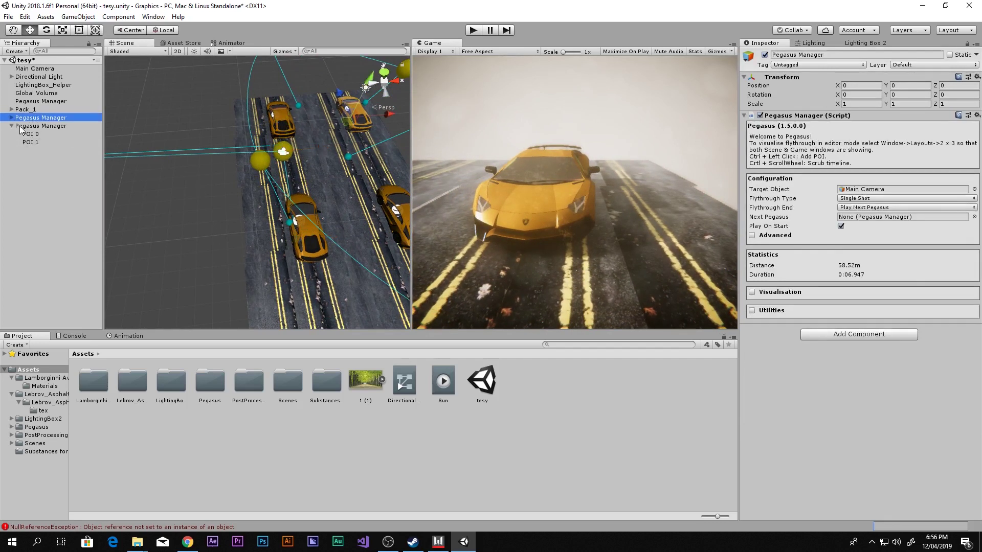
left_click_drag(41, 129, 872, 221)
left_click(12, 126)
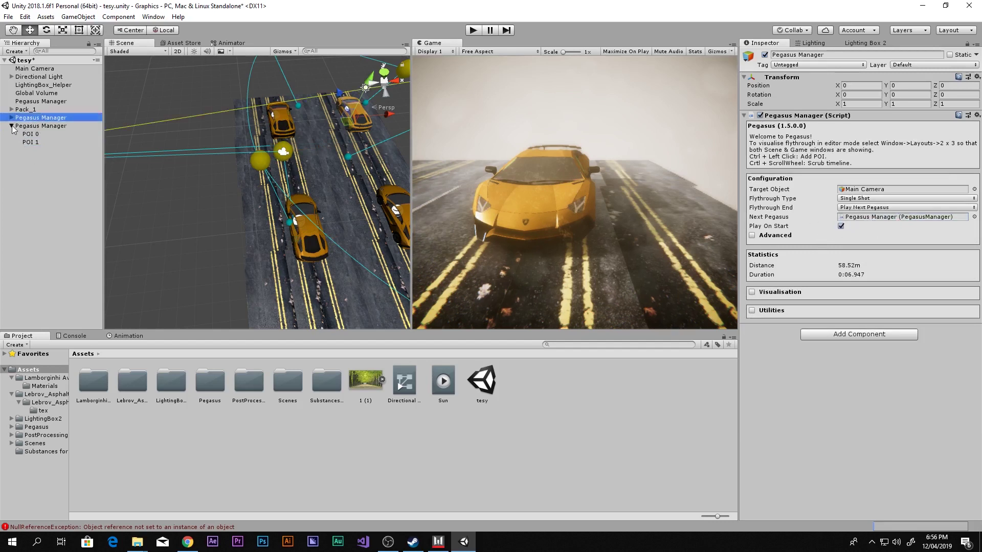
Set the new Pegasus Manager's Flythrough Type to Single Shot.
left_click(27, 126)
left_click(866, 198)
left_click(865, 210)
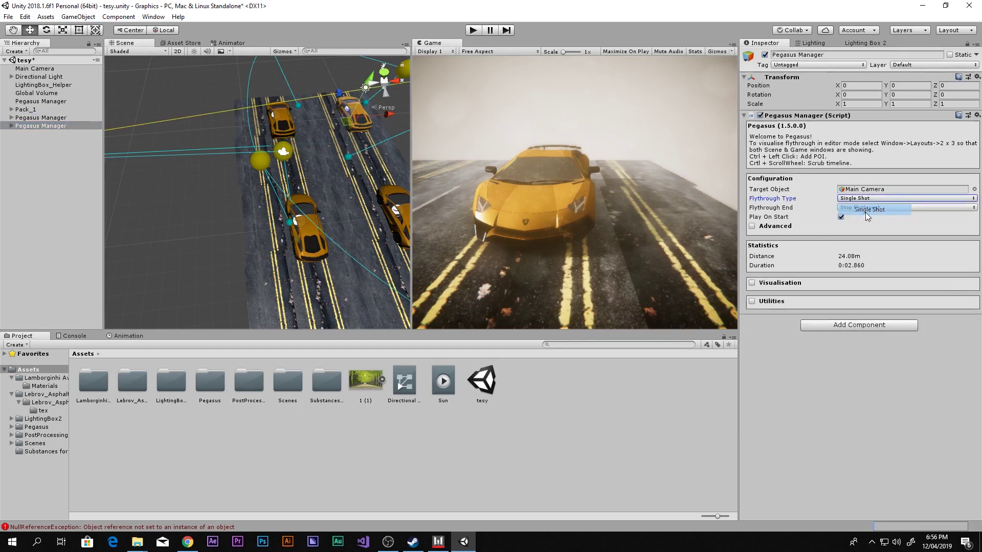
Play the chained flythroughs in the maximized game view and stop playback.
key("shift+space")
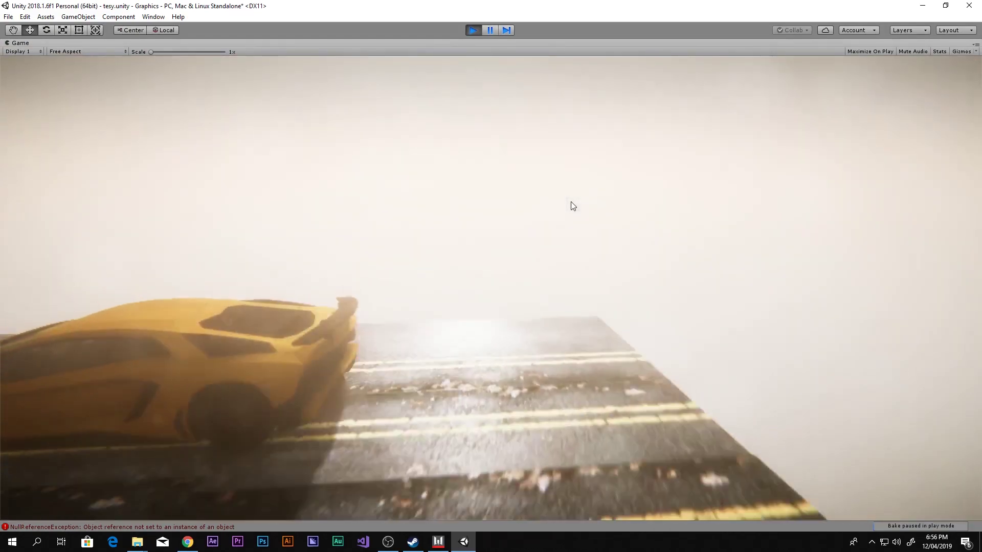
left_click(472, 31)
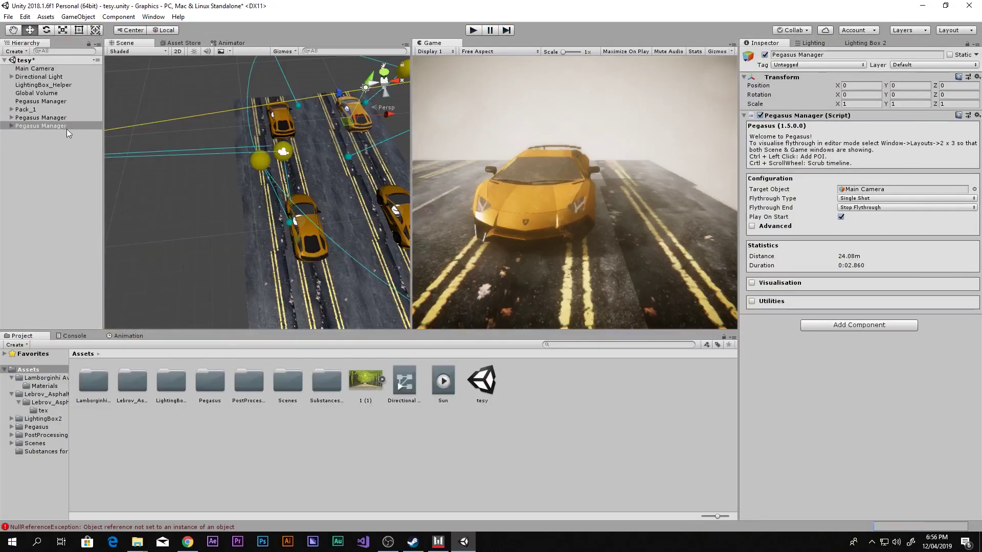
Return the camera to POI 0 of the five-point Pegasus Manager, replay the chained flythroughs, and stop playback.
left_click(20, 118)
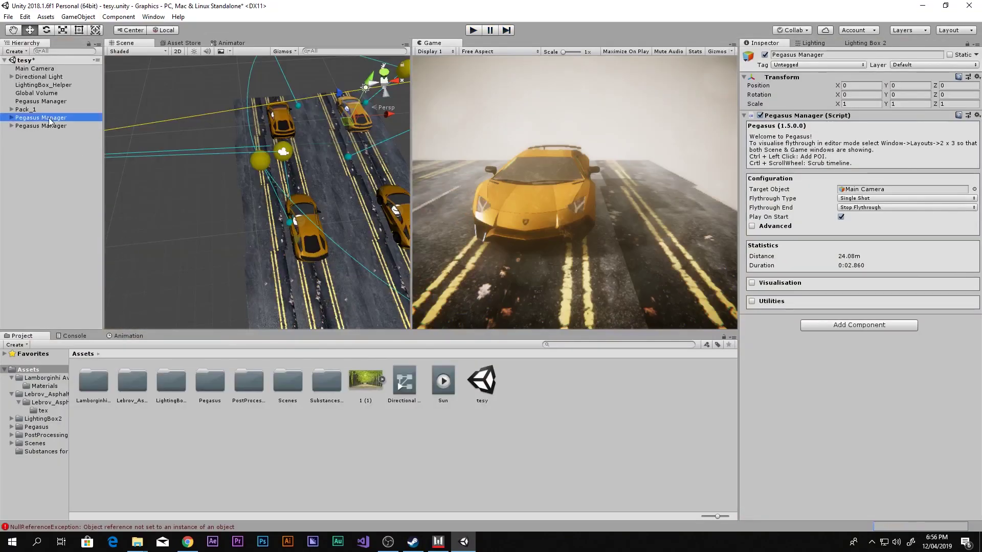
left_click(11, 117)
left_click(4, 125)
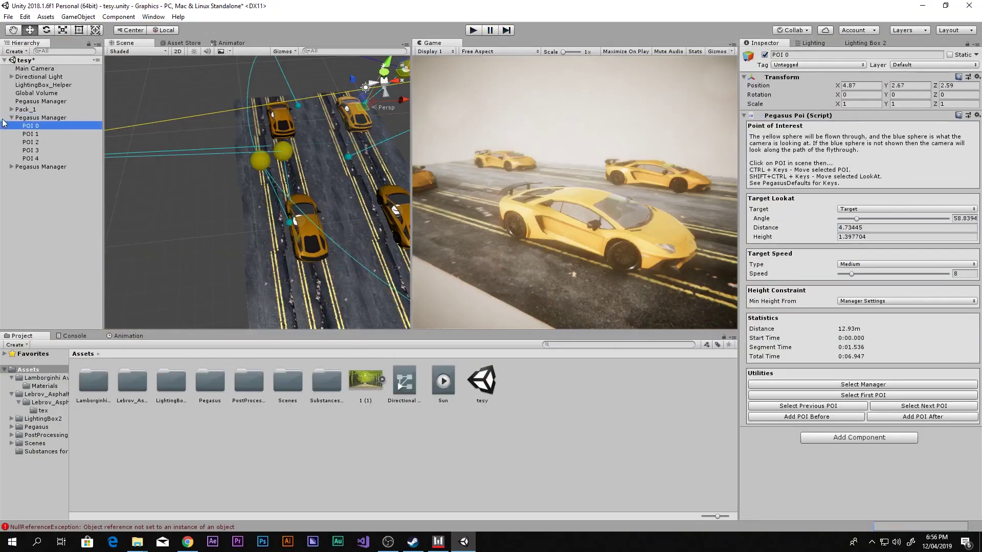
left_click(473, 30)
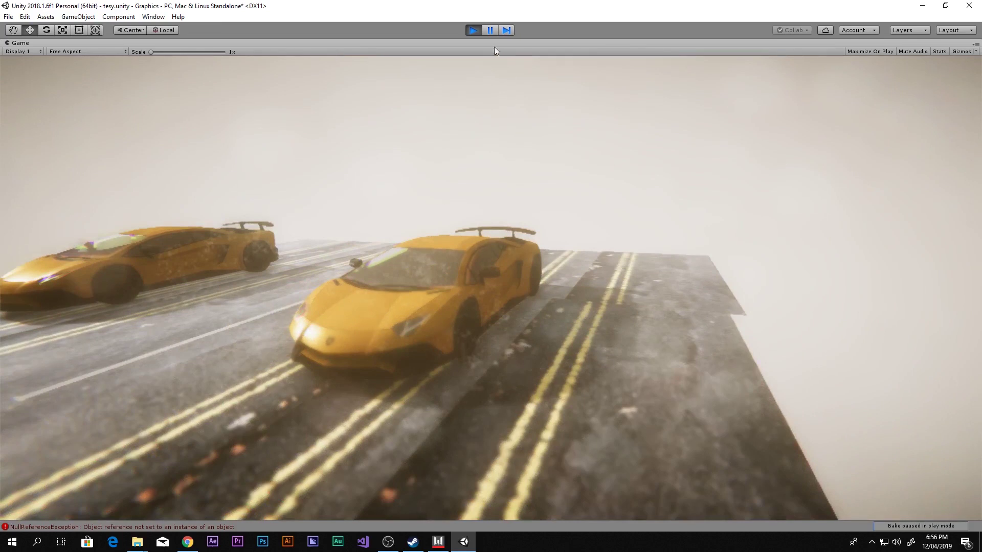
left_click(473, 30)
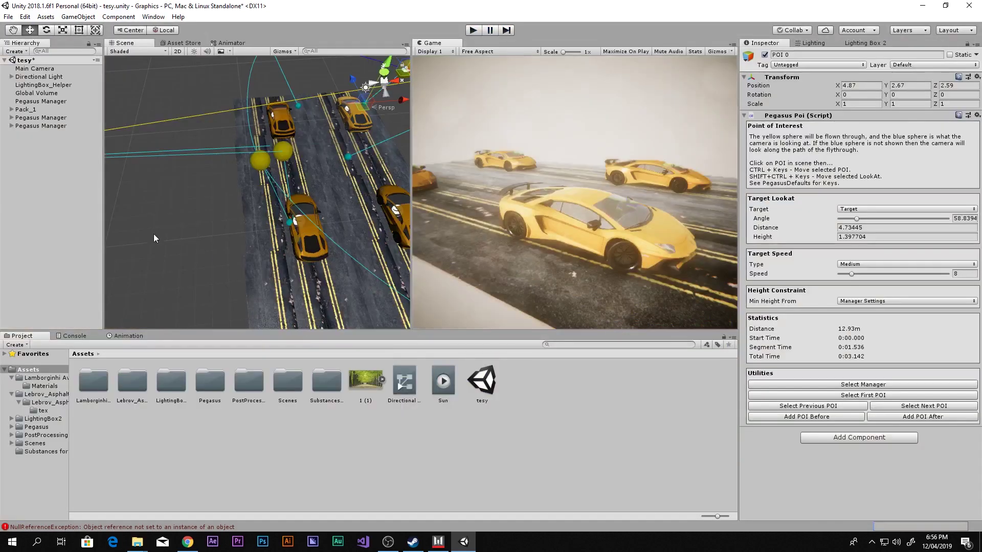
Review the flythrough settings of both chained Pegasus Managers, keeping Single Shot on the second, and clear the selection.
left_click(63, 126)
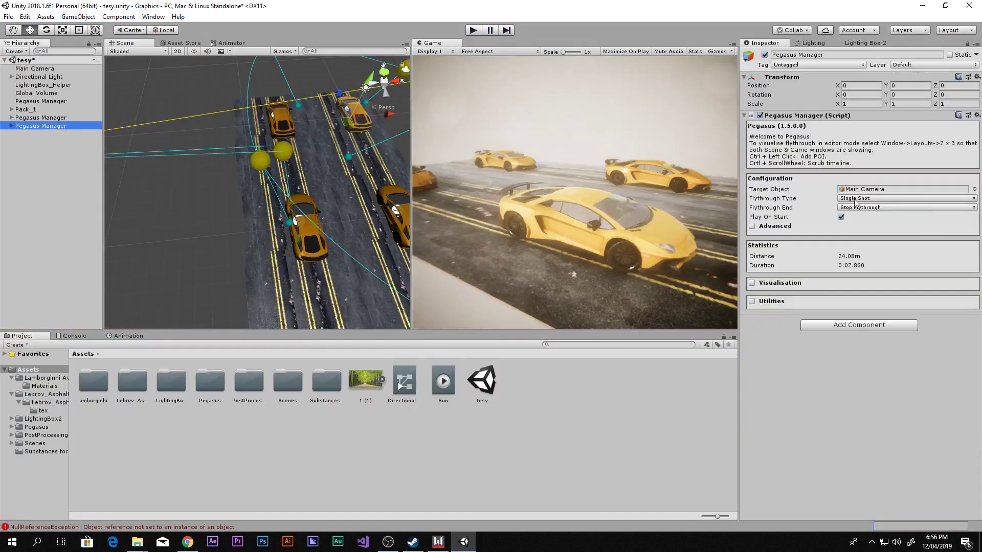
left_click(855, 199)
left_click(863, 209)
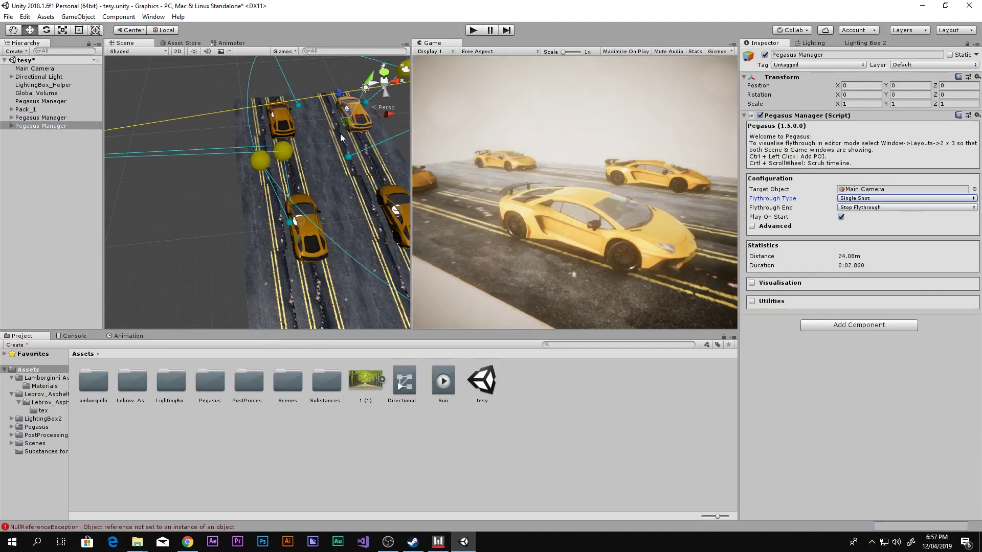
left_click(40, 118)
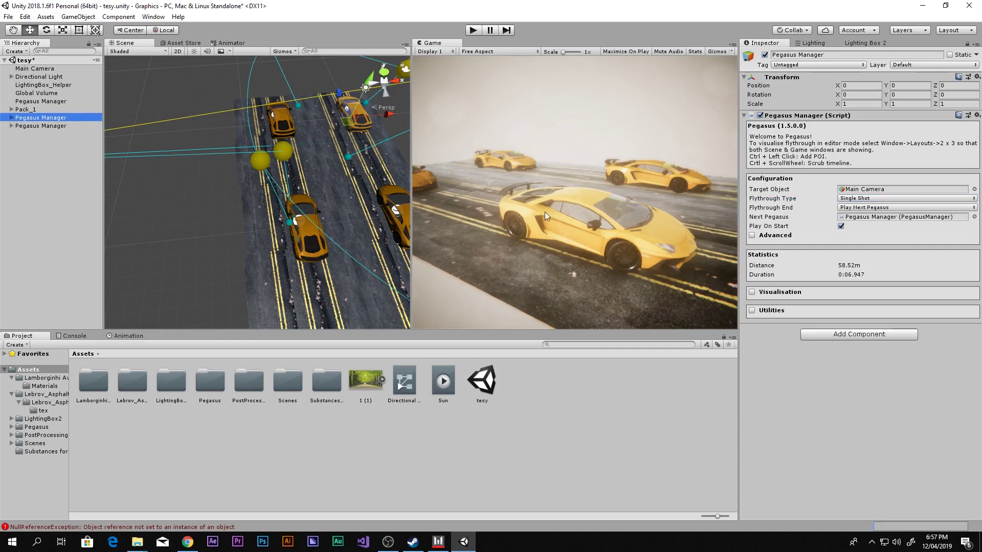
left_click(47, 126)
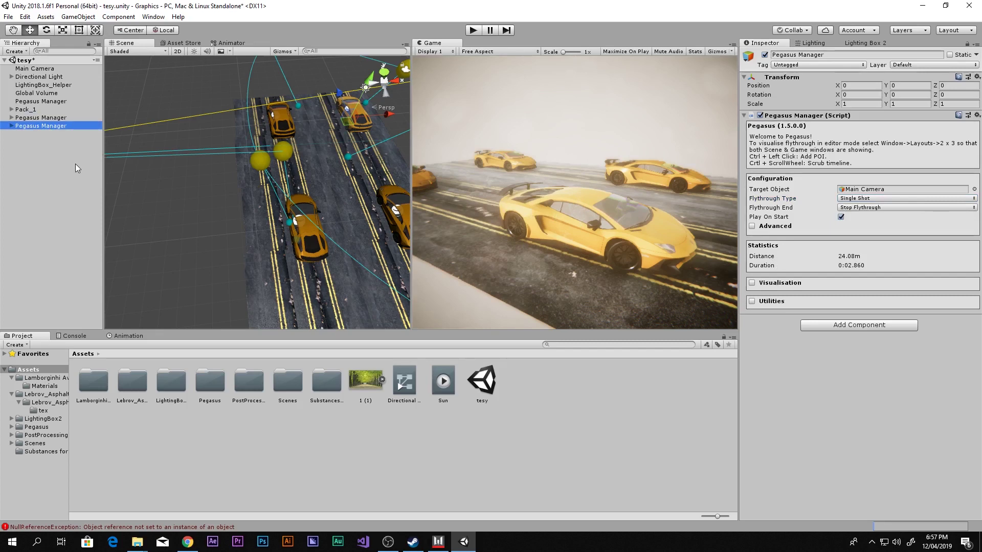
left_click(53, 135)
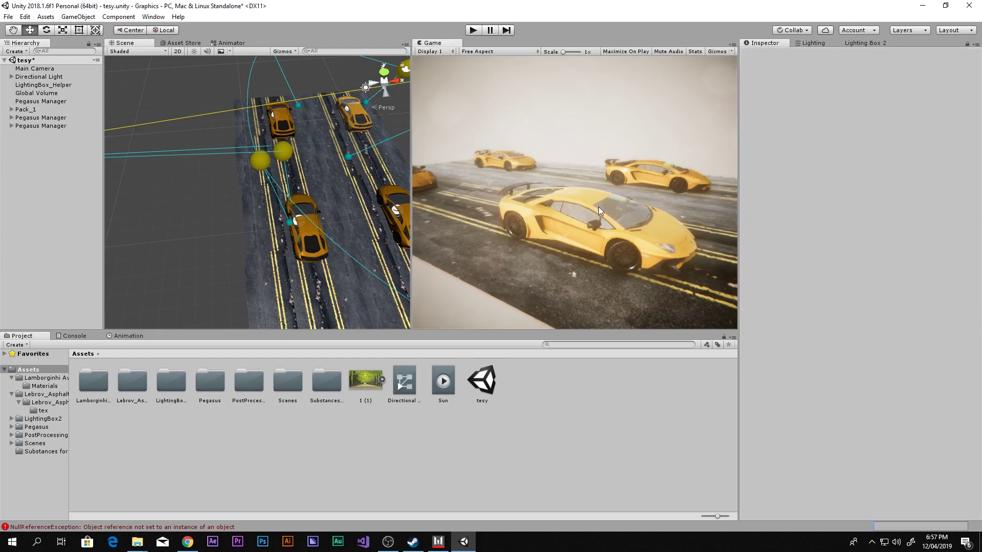
Play the complete chained flythrough maximized once more, stop it, and return to the editor layout with both paths in view.
key("shift+space")
left_click(474, 30)
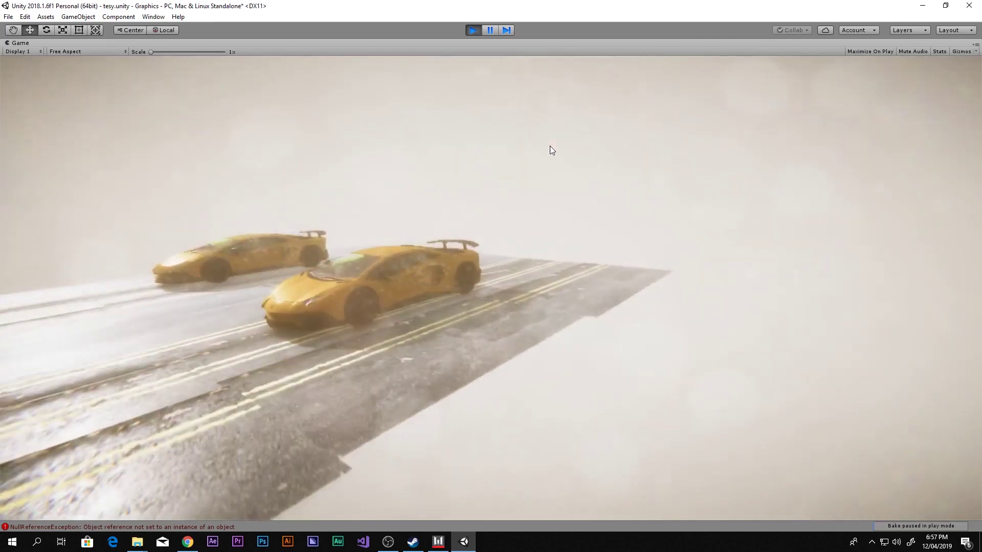
key("ctrl+p")
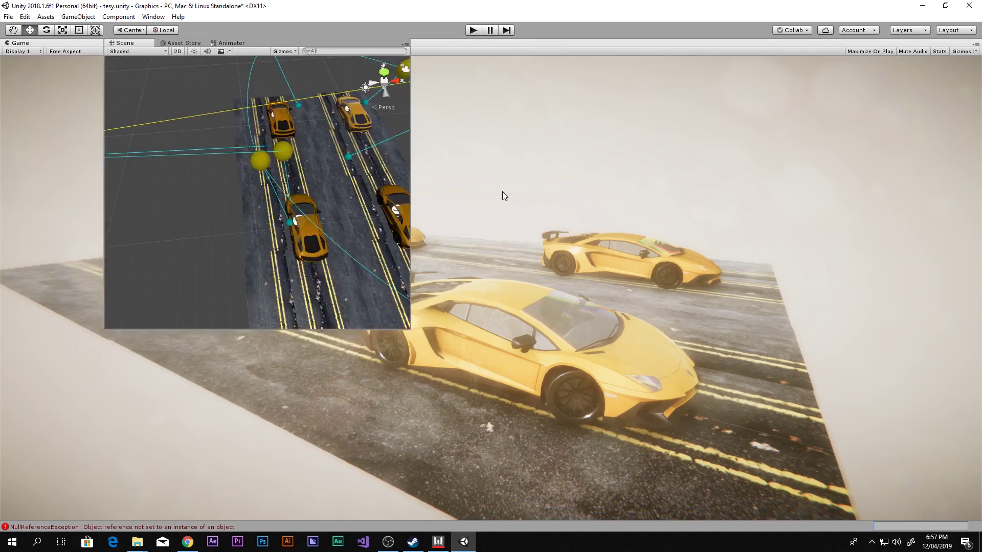
scroll(311, 200, "down", 2)
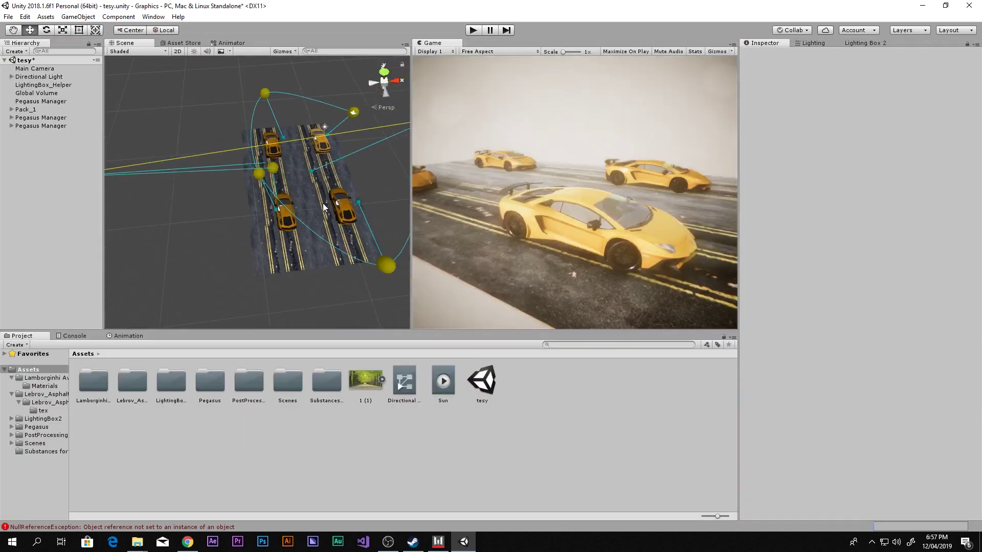